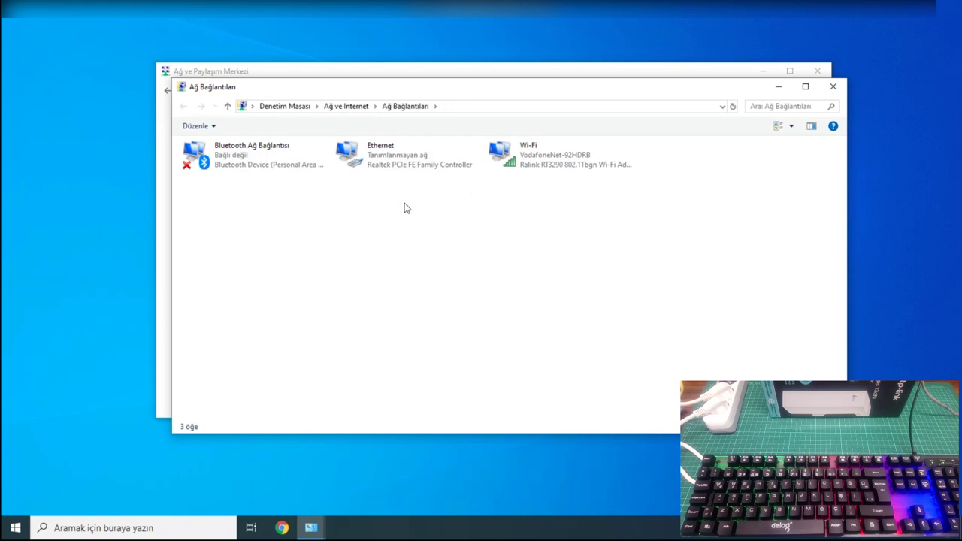
# Open the IPv4 protocol settings from the Ethernet adapter's properties.
pyautogui.click(401, 165)
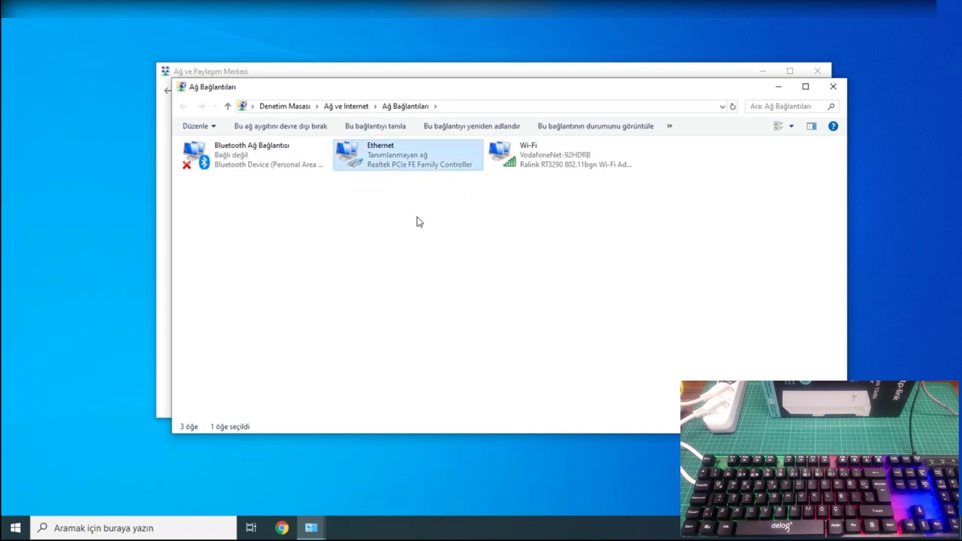
pyautogui.rightClick(394, 153)
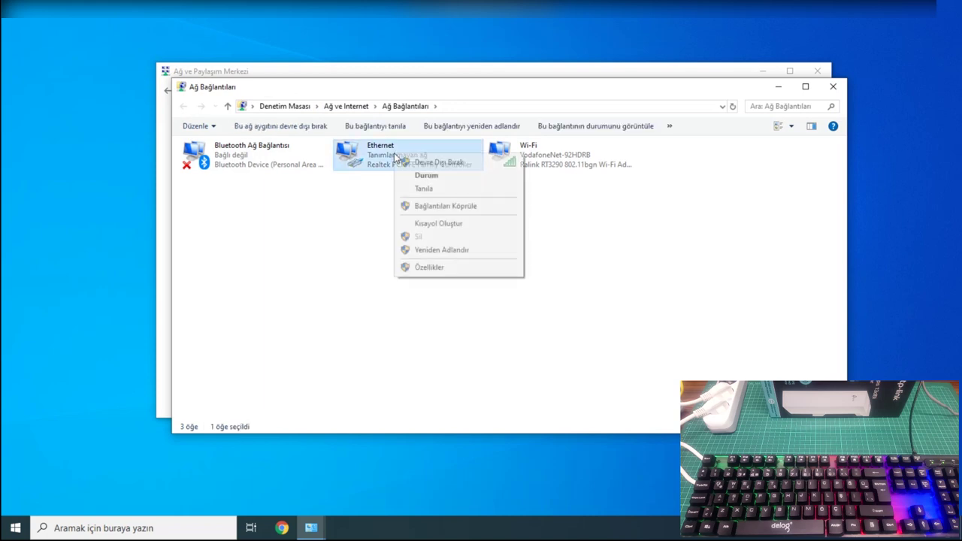
pyautogui.click(433, 269)
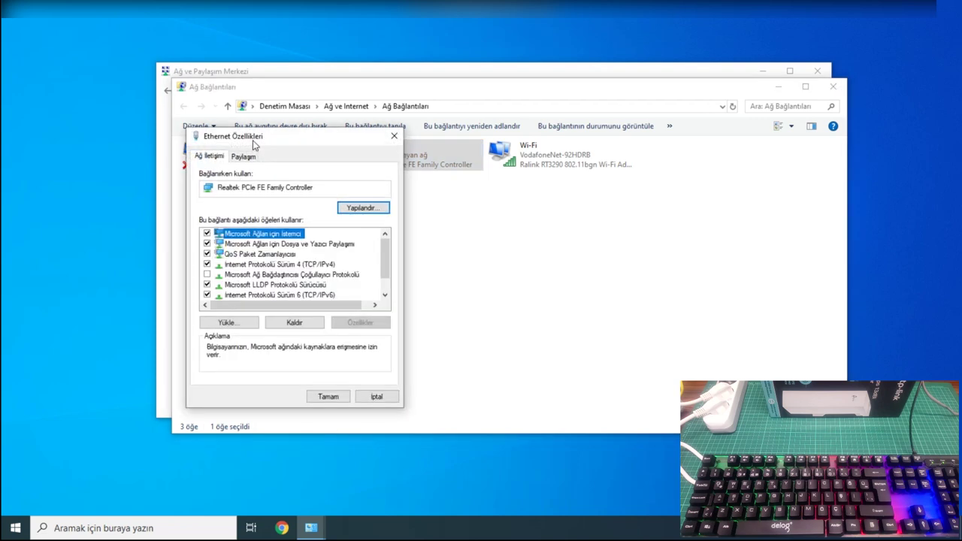
pyautogui.moveTo(253, 144); pyautogui.dragTo(378, 151)
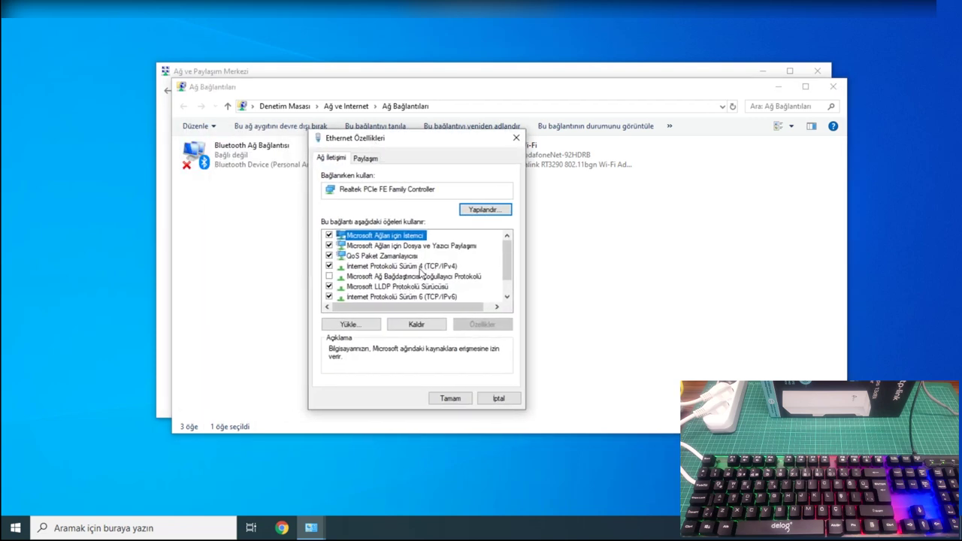
pyautogui.doubleClick(436, 267)
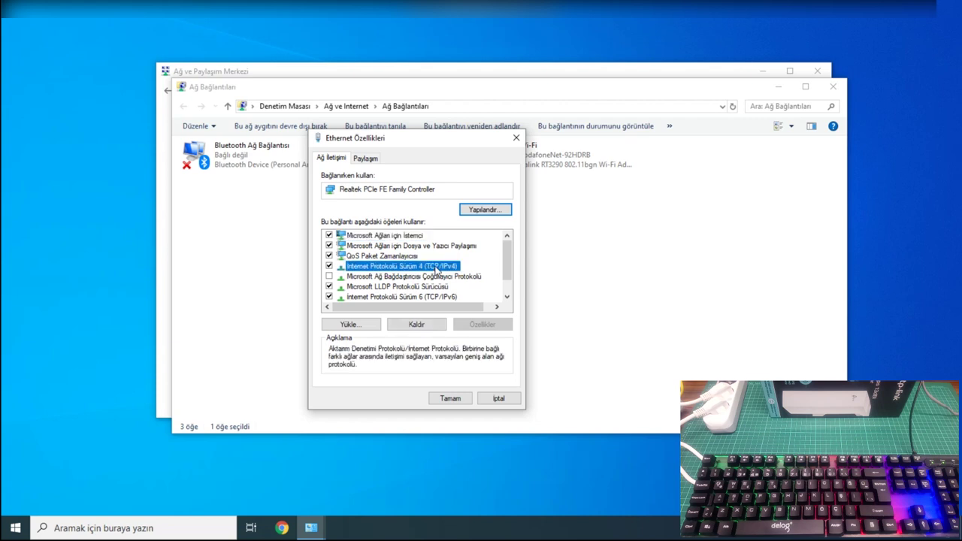
# Set a fixed IPv4 address 192.168.0.10 with subnet mask 255.255.255.0 and confirm.
pyautogui.click(373, 338)
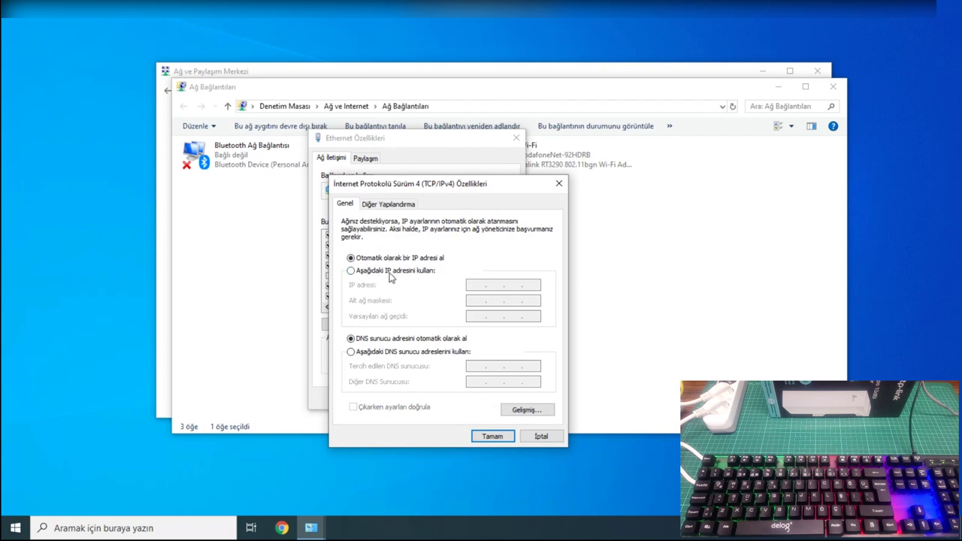
pyautogui.click(389, 272)
pyautogui.click(471, 282)
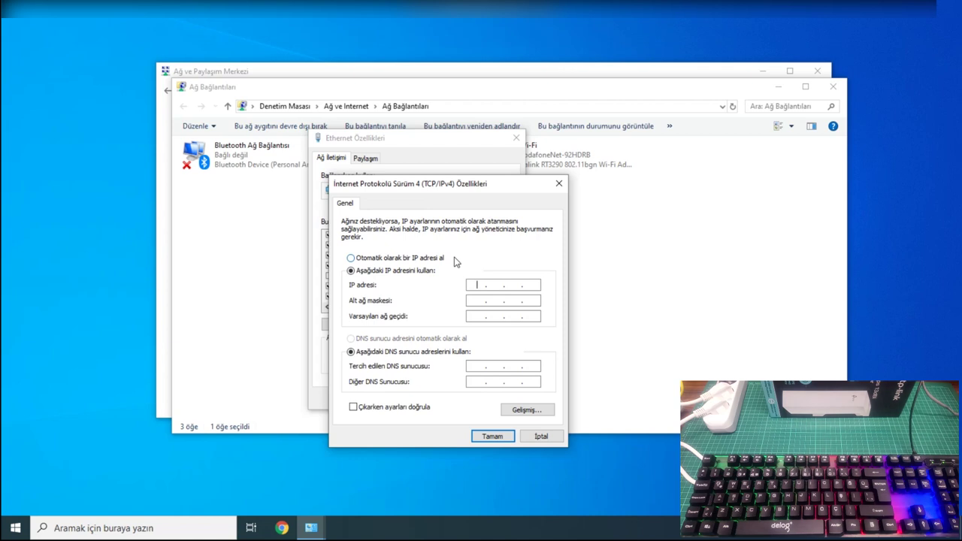
pyautogui.write('192 . . .')
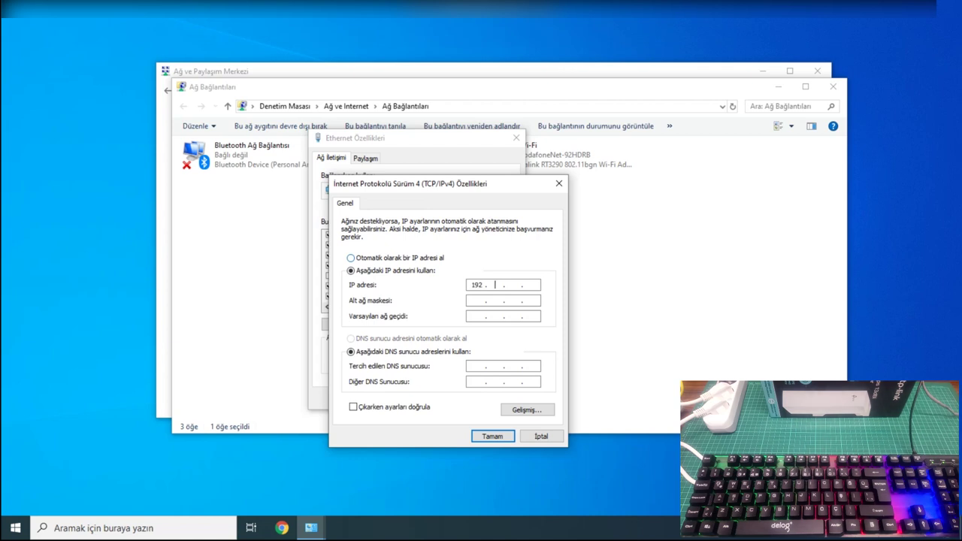
pyautogui.press('BackSpace')
pyautogui.press('BackSpace')
pyautogui.press('BackSpace')
pyautogui.write('168 . 0 . 10')
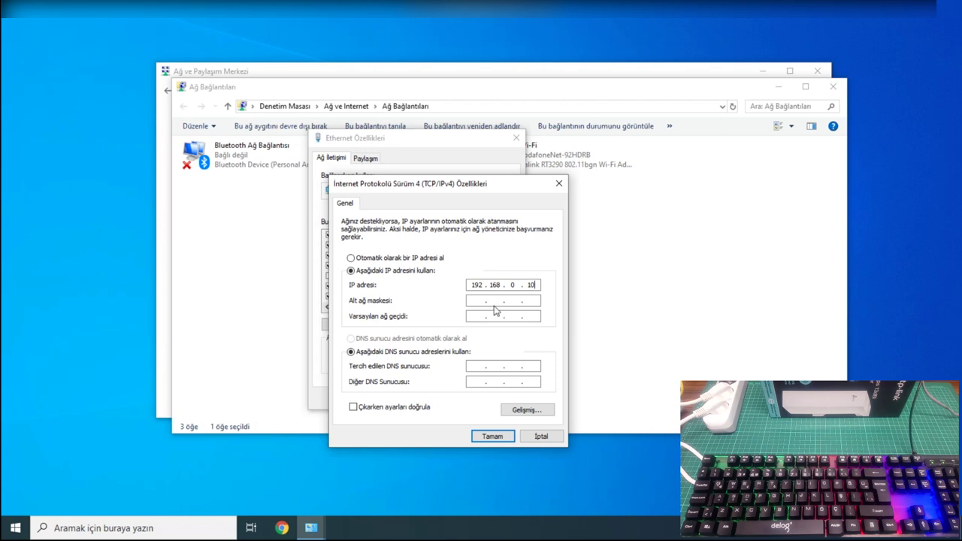
pyautogui.click(505, 300)
pyautogui.click(492, 437)
pyautogui.click(450, 398)
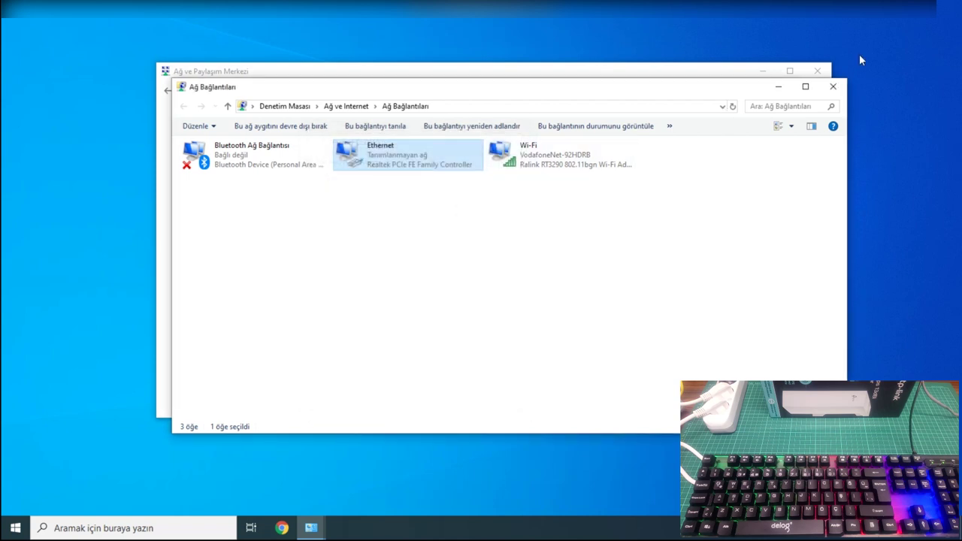
# Close the network connection windows and refresh the desktop.
pyautogui.click(832, 87)
pyautogui.click(818, 73)
pyautogui.rightClick(470, 150)
pyautogui.click(522, 215)
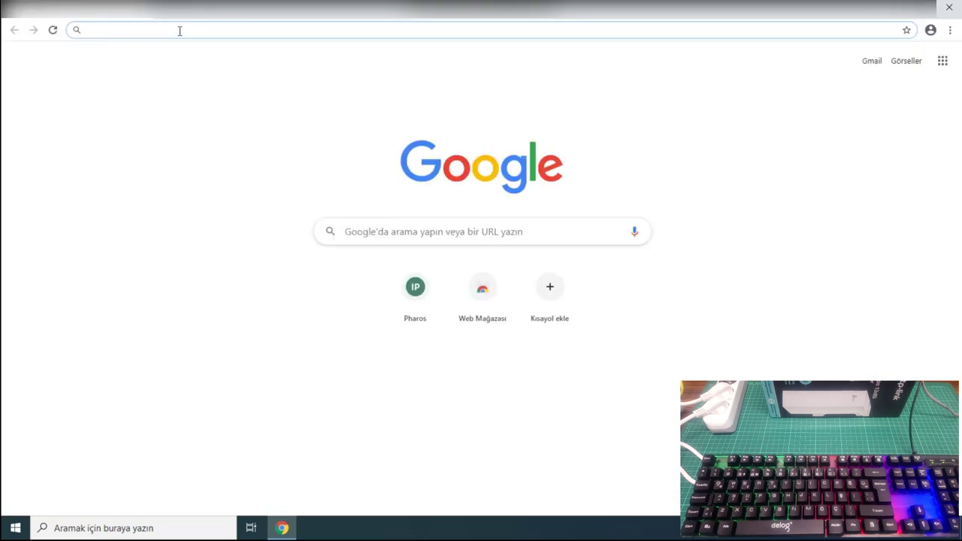
# Load 192.168.0.254 in Chrome to reach the TP-Link device login page.
pyautogui.write('192.')
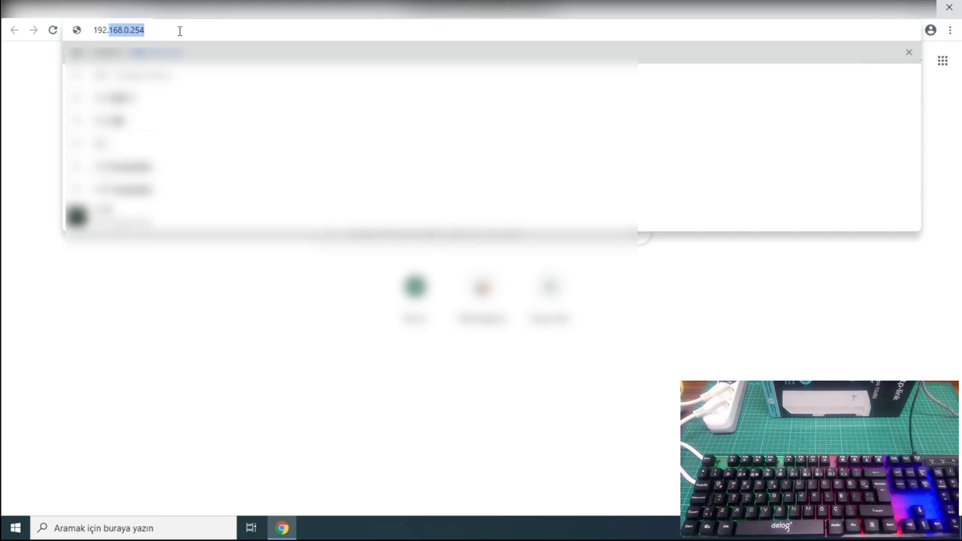
pyautogui.write('168.')
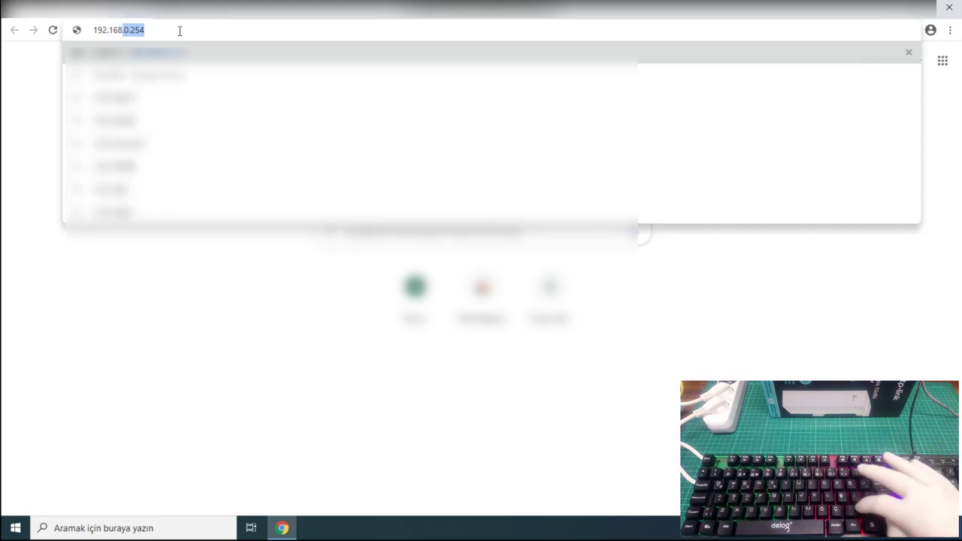
pyautogui.write('0.25')
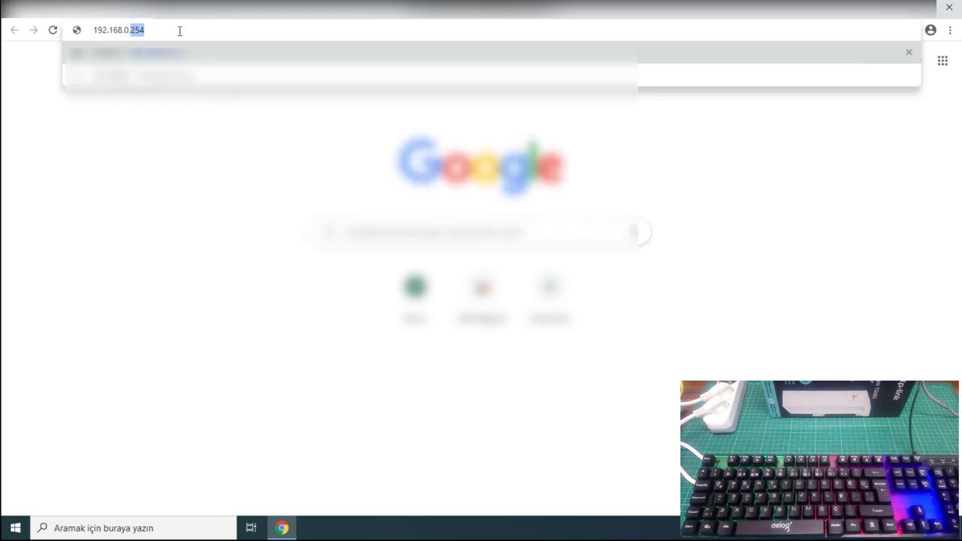
pyautogui.write('4')
pyautogui.press('Return')
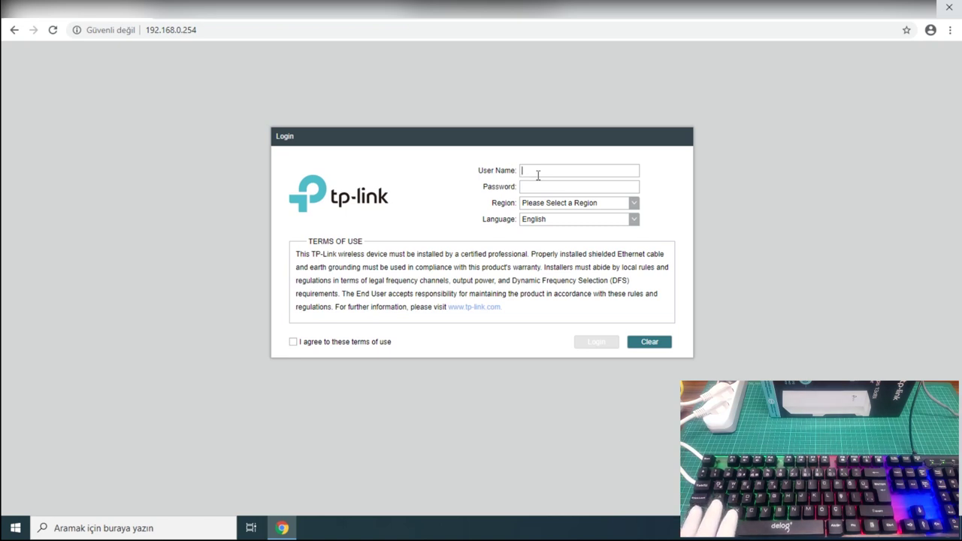
# Enter the lowercase user name admin and the default password.
pyautogui.write('AD')
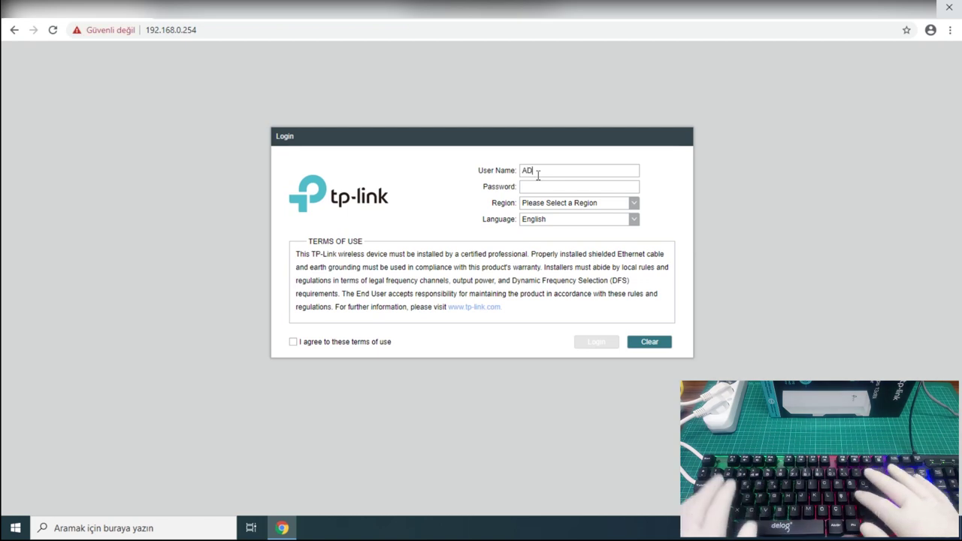
pyautogui.write('MIN')
pyautogui.press('Tab')
pyautogui.write('A')
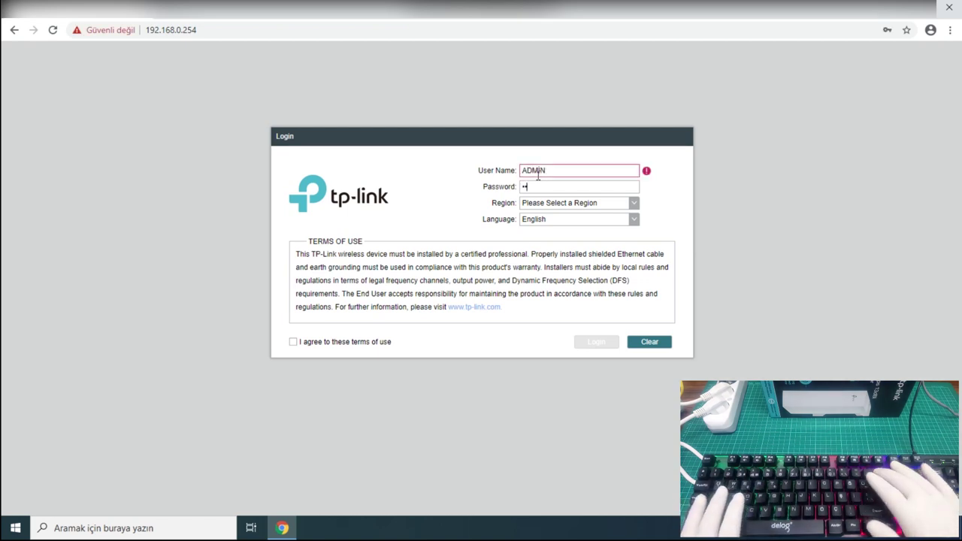
pyautogui.write('DM')
pyautogui.doubleClick(547, 166)
pyautogui.press('BackSpace')
pyautogui.write('admin')
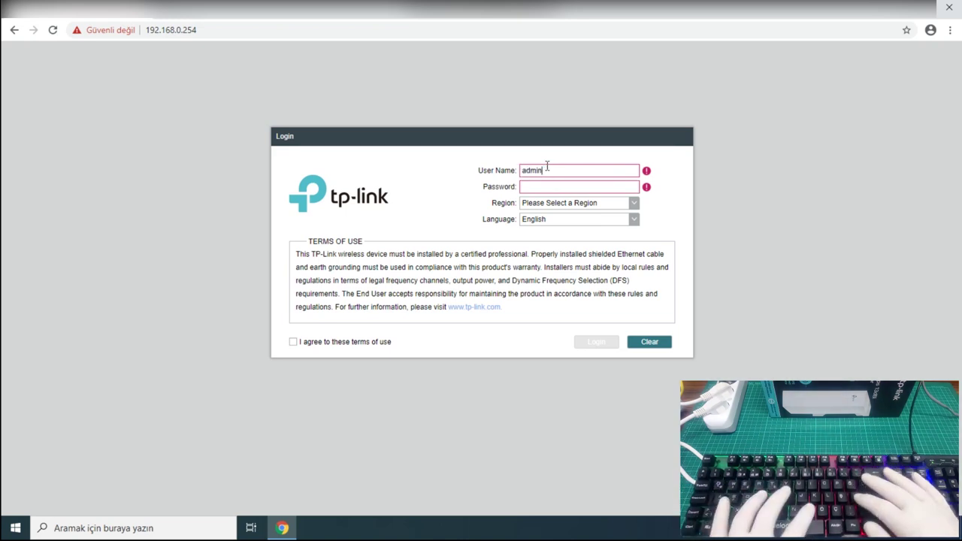
pyautogui.press('Tab')
pyautogui.write('a')
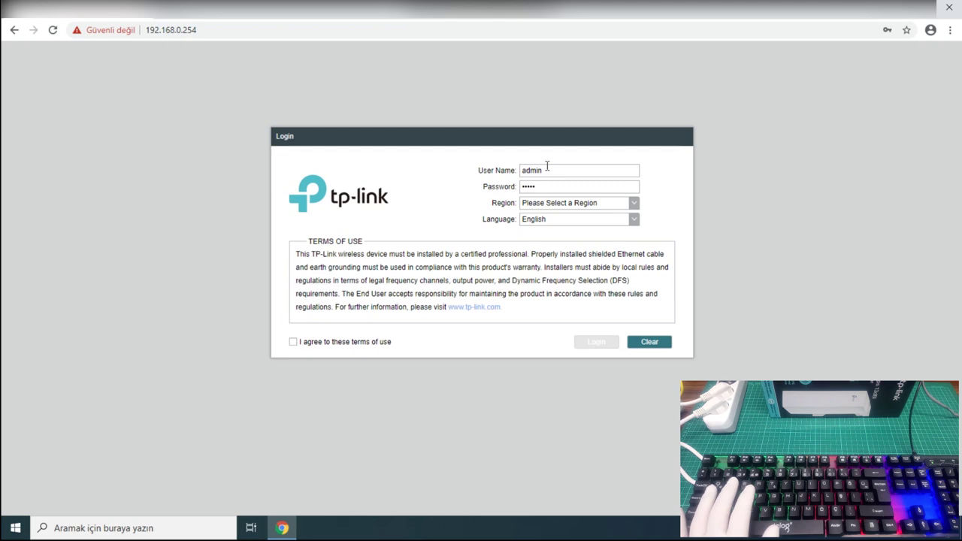
# Choose region Turkey, keep English, accept the terms of use and log in.
pyautogui.click(580, 201)
pyautogui.moveTo(632, 224); pyautogui.dragTo(635, 321)
pyautogui.scroll(3, 593, 300)
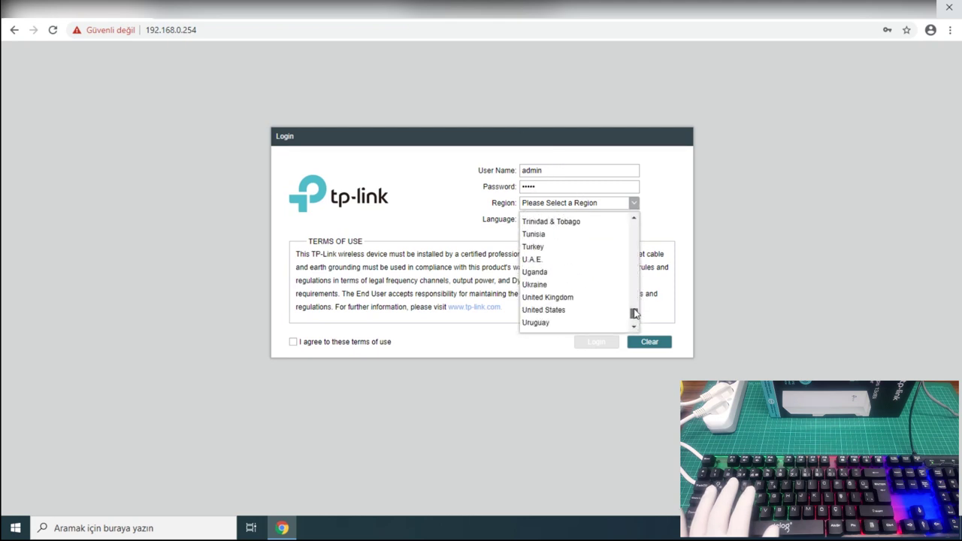
pyautogui.click(554, 293)
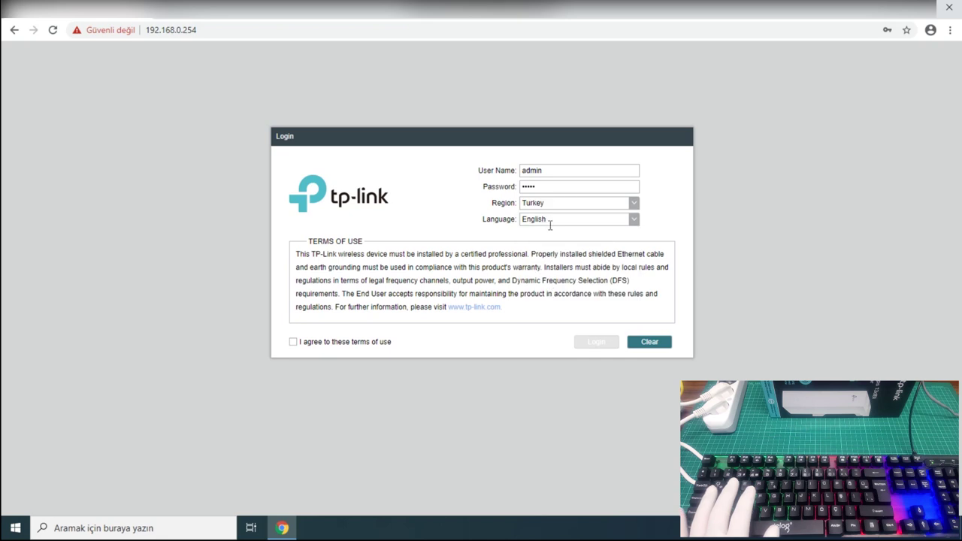
pyautogui.click(575, 219)
pyautogui.click(575, 220)
pyautogui.click(307, 344)
pyautogui.moveTo(382, 305); pyautogui.dragTo(414, 306)
pyautogui.click(340, 331)
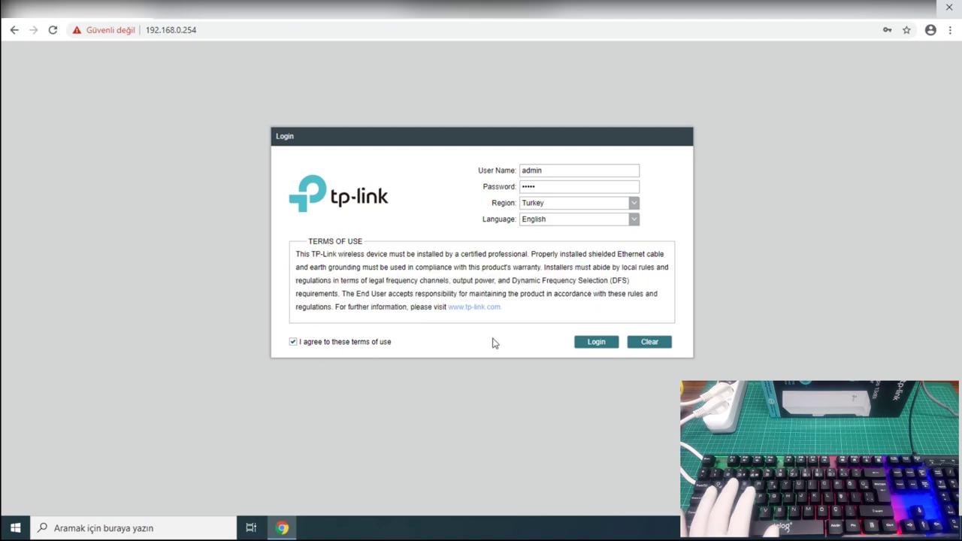
pyautogui.click(594, 340)
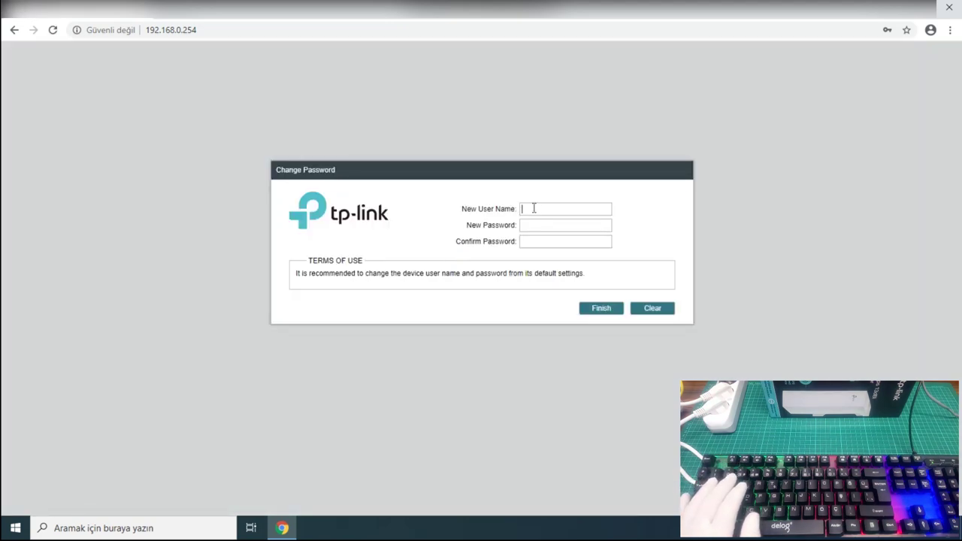
# Save user name admin with a new password entered twice, and finish to the Status page.
pyautogui.write('ad')
pyautogui.write('min')
pyautogui.press('Tab')
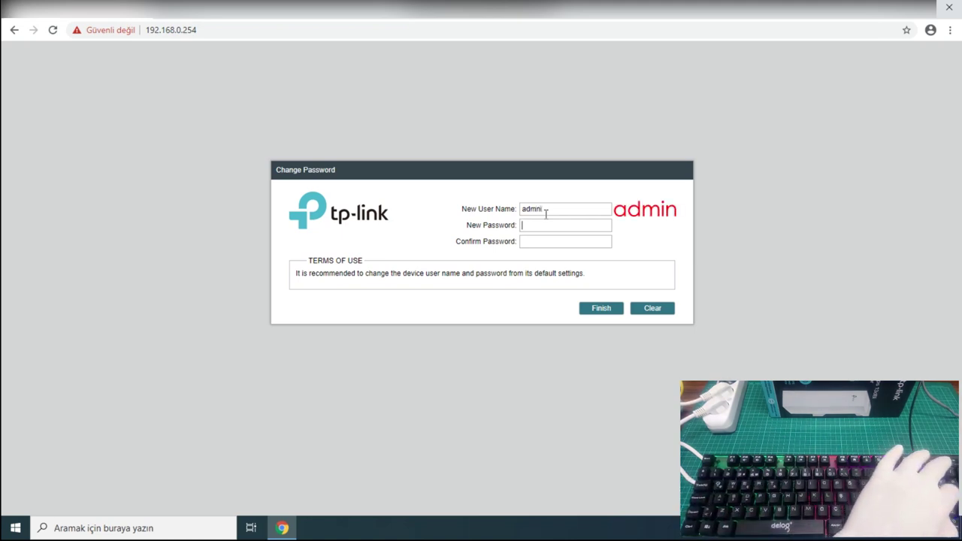
pyautogui.write('admmin')
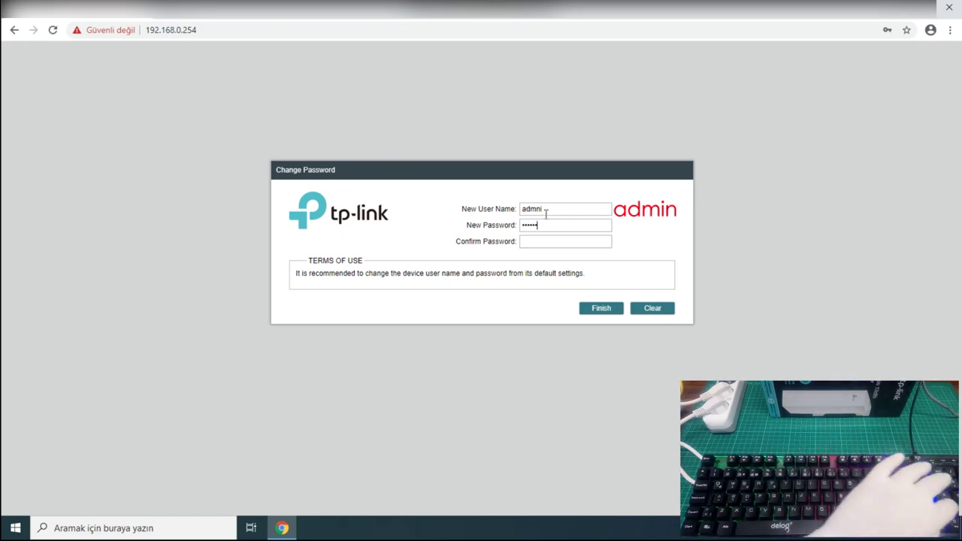
pyautogui.press('Tab')
pyautogui.write('admmi')
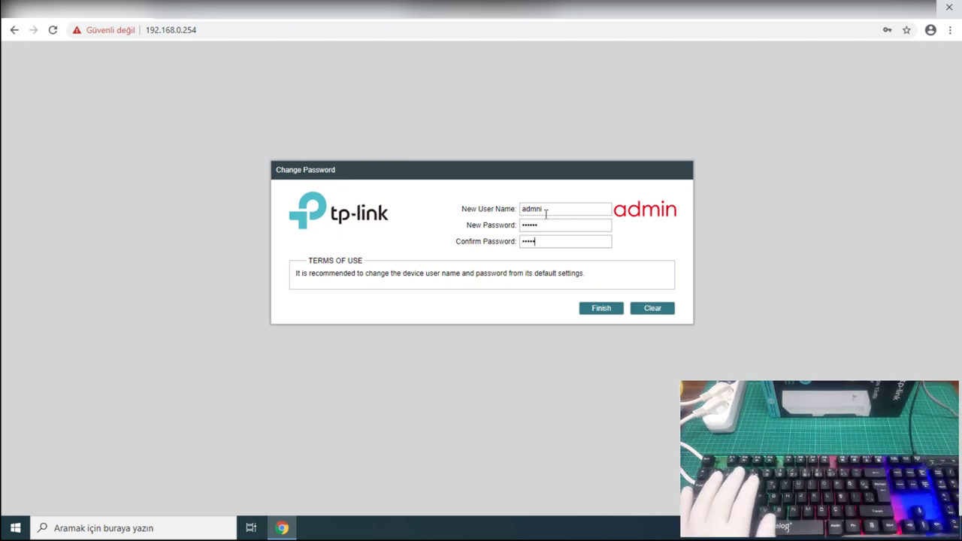
pyautogui.write('n')
pyautogui.click(601, 309)
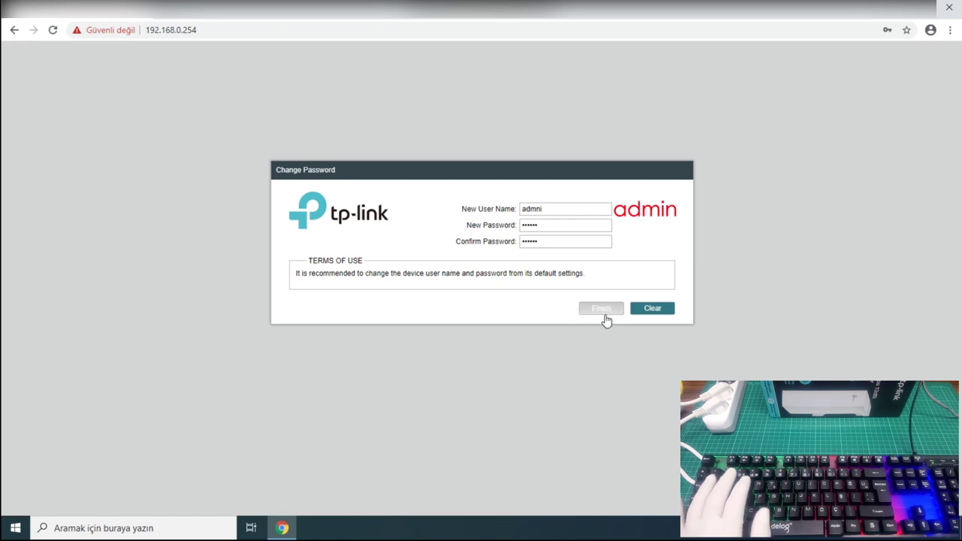
pyautogui.click(605, 312)
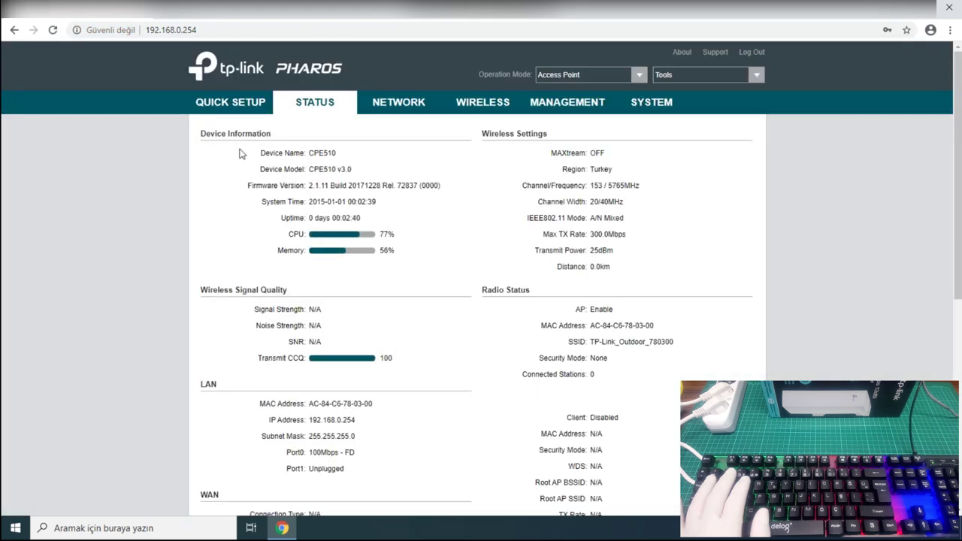
# Keep Access Point mode in Quick Setup and change the LAN IP from 192.168.0.254 to 192.168.1.50.
pyautogui.click(235, 109)
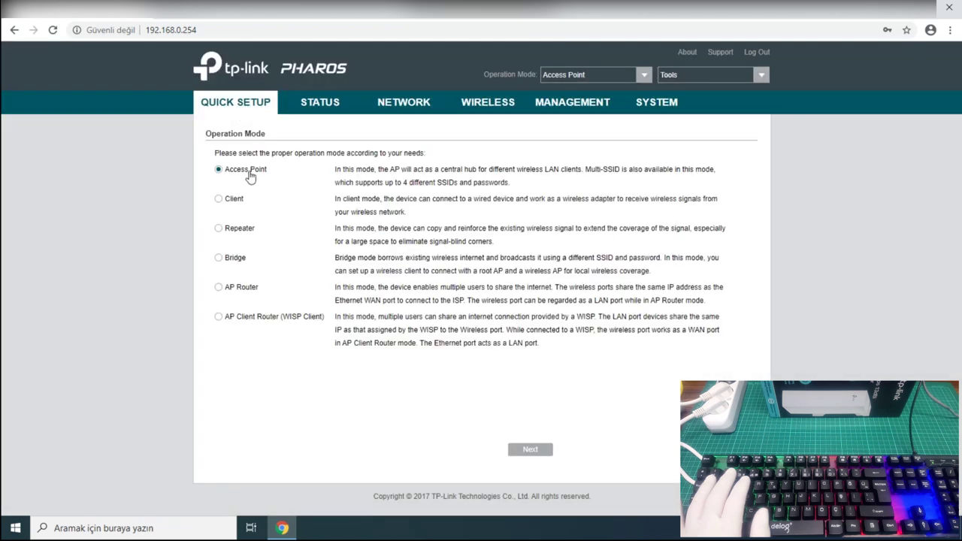
pyautogui.click(552, 454)
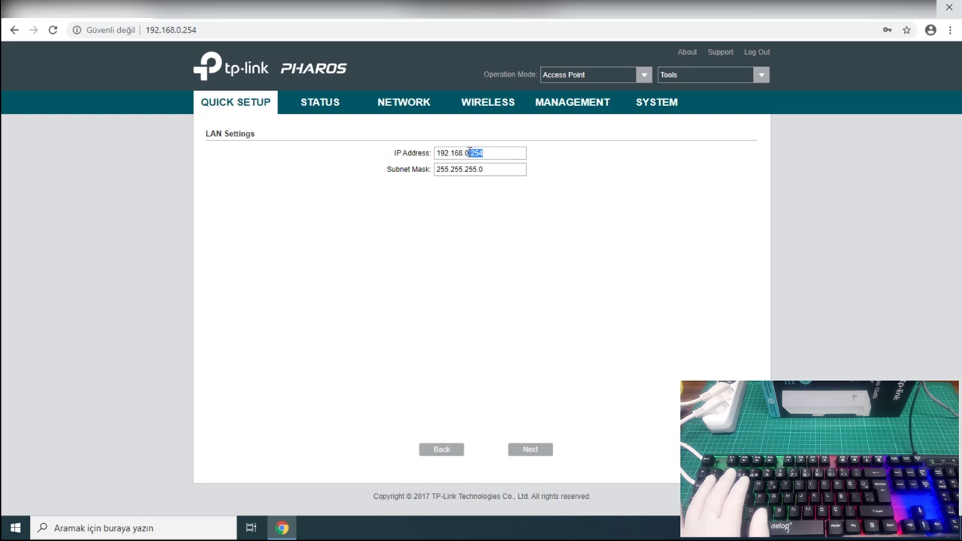
pyautogui.moveTo(469, 153); pyautogui.dragTo(465, 153)
pyautogui.press('BackSpace')
pyautogui.write('1.50')
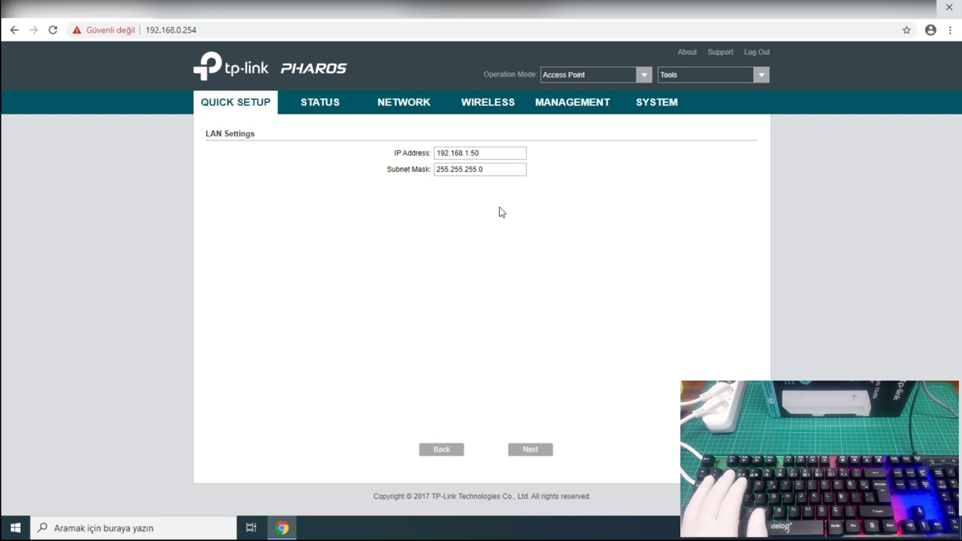
pyautogui.click(538, 449)
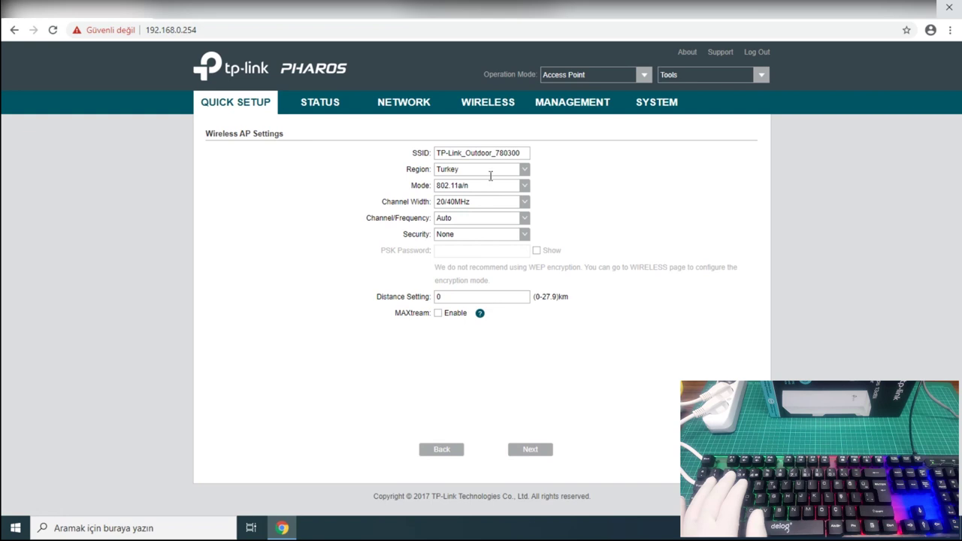
# Set SSID to DENEME, keep 802.11a/n mode and channel Auto.
pyautogui.moveTo(522, 153); pyautogui.dragTo(402, 154)
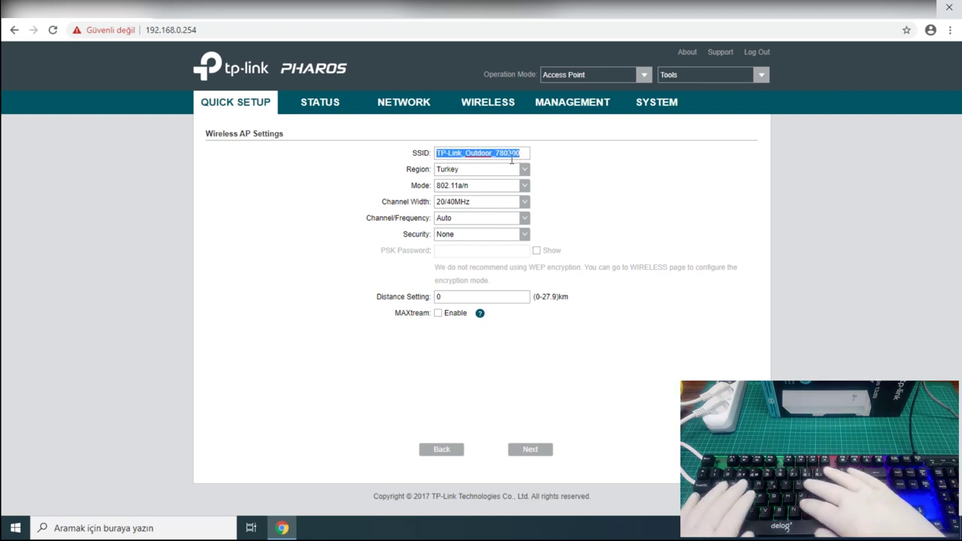
pyautogui.write('DENEME')
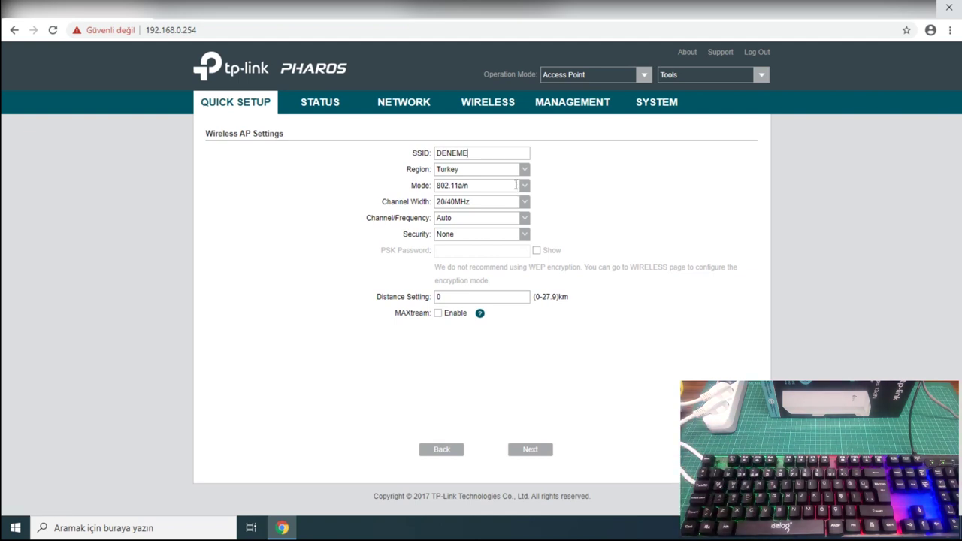
pyautogui.click(486, 184)
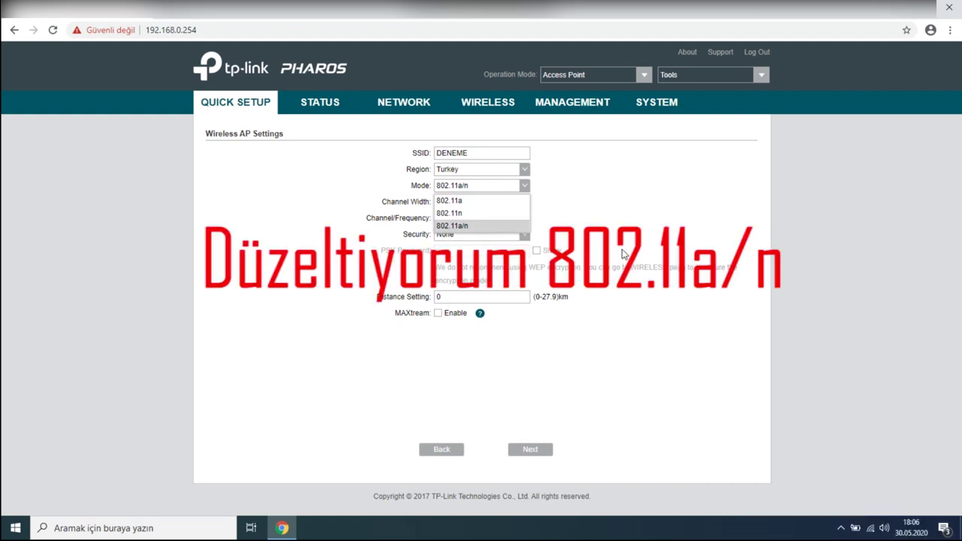
pyautogui.click(622, 247)
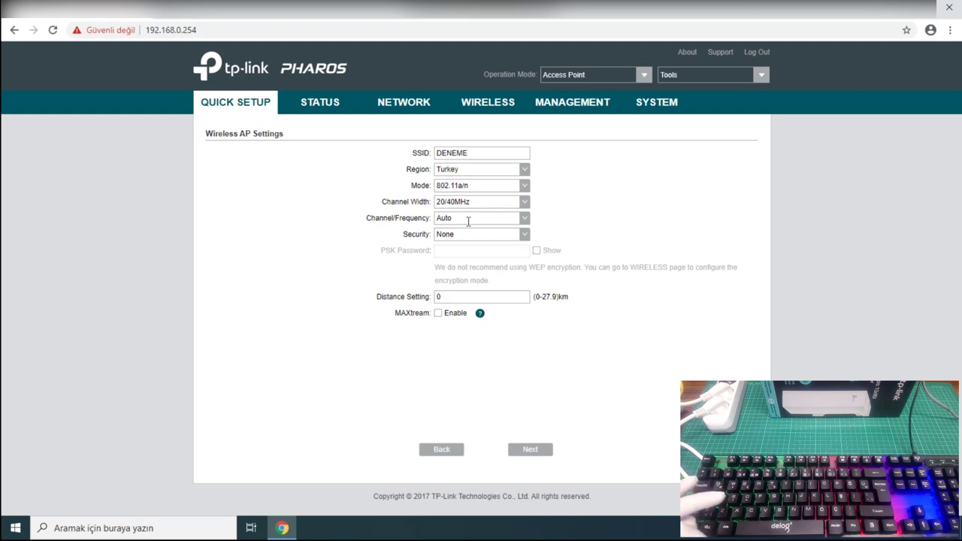
pyautogui.click(469, 219)
pyautogui.click(462, 232)
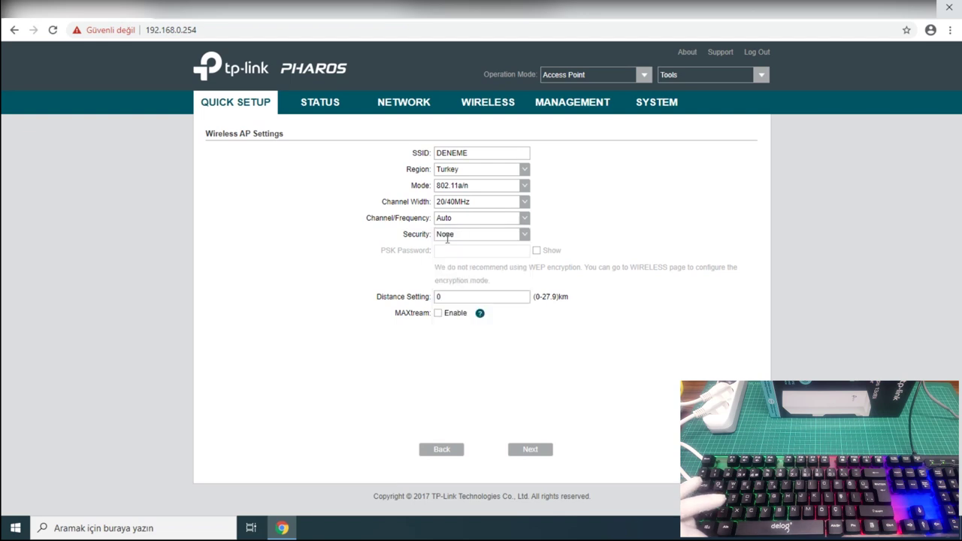
# Use WPA-PSK/WPA2-PSK with a wireless password, 15 km distance, and enable MAXtream.
pyautogui.click(489, 235)
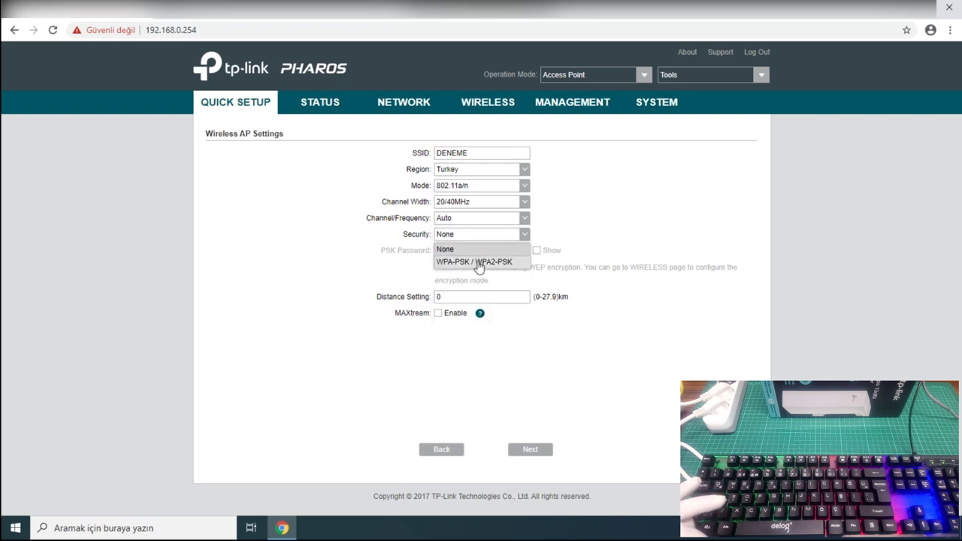
pyautogui.click(499, 261)
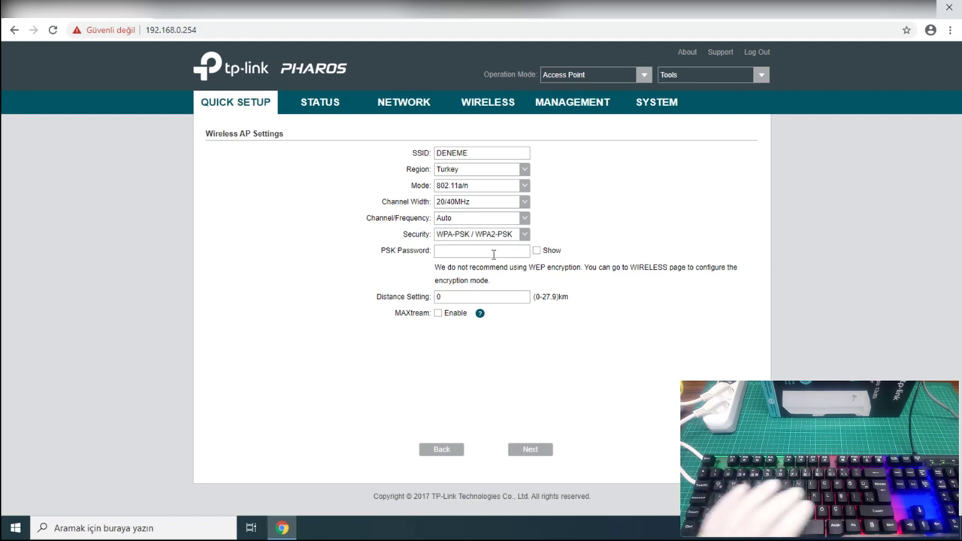
pyautogui.click(497, 252)
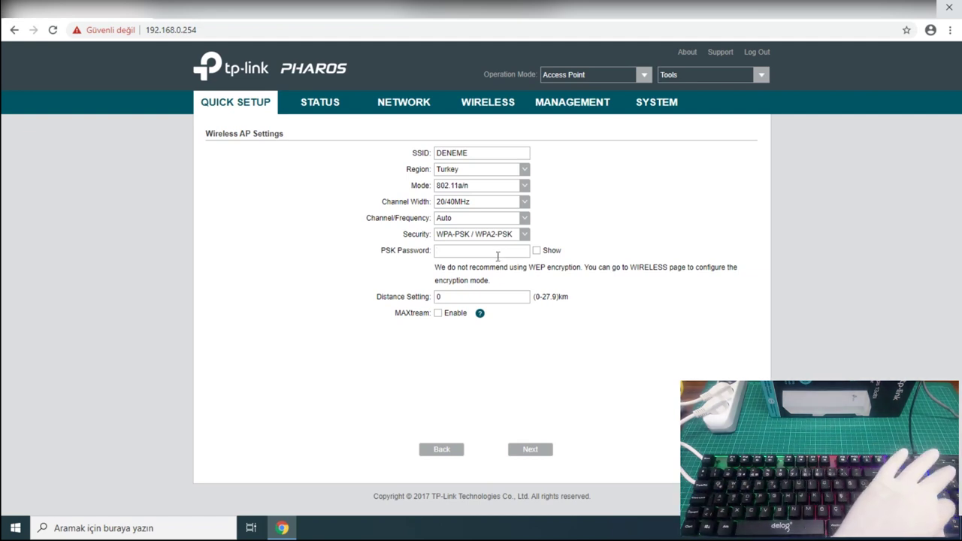
pyautogui.write('123456')
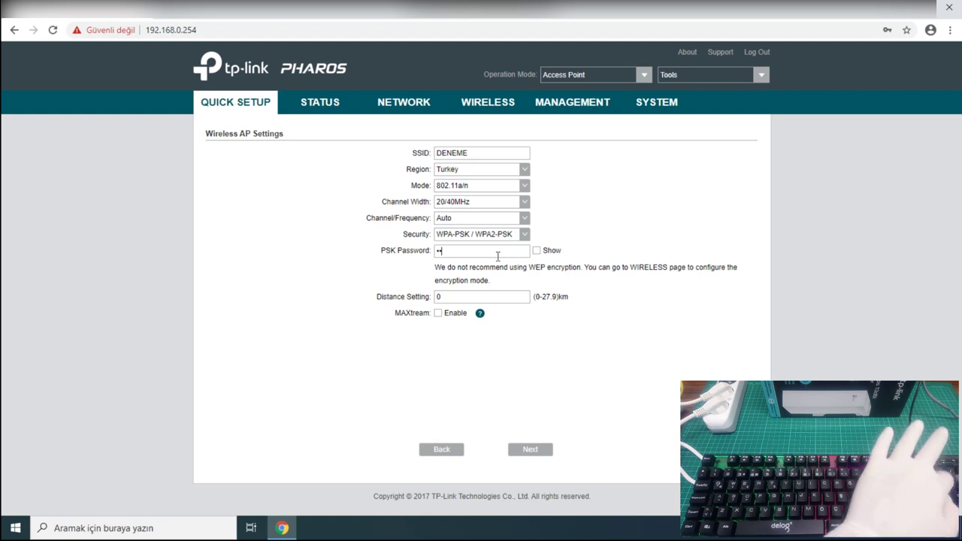
pyautogui.write('78')
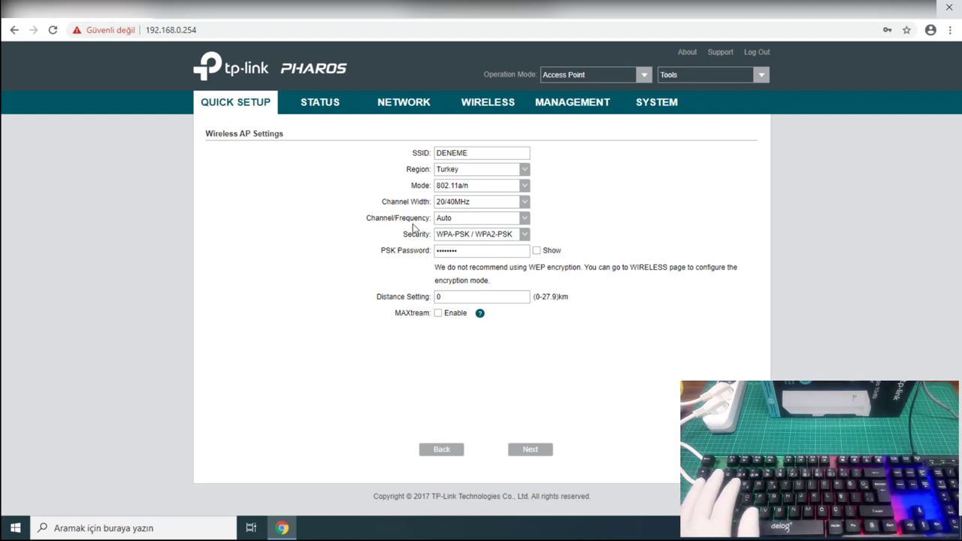
pyautogui.doubleClick(469, 299)
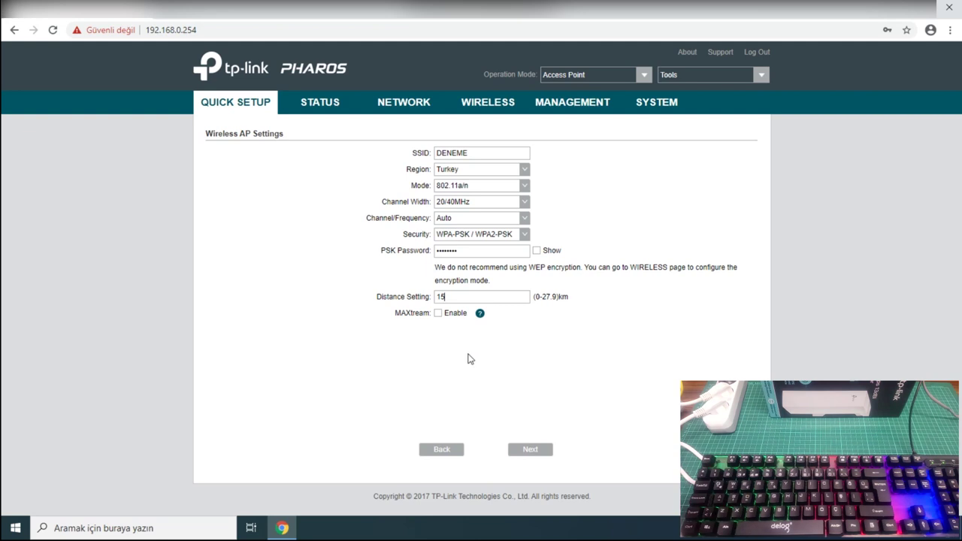
pyautogui.click(438, 313)
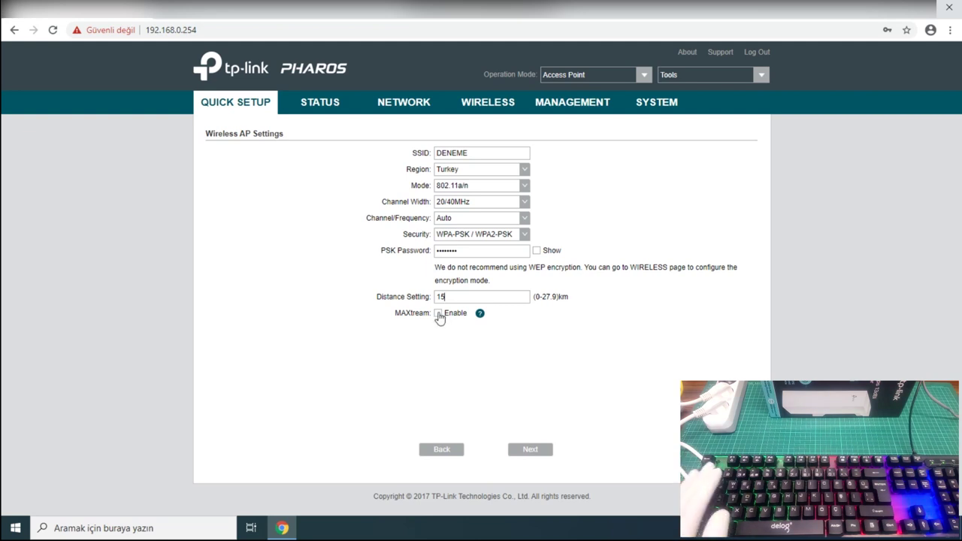
pyautogui.click(532, 452)
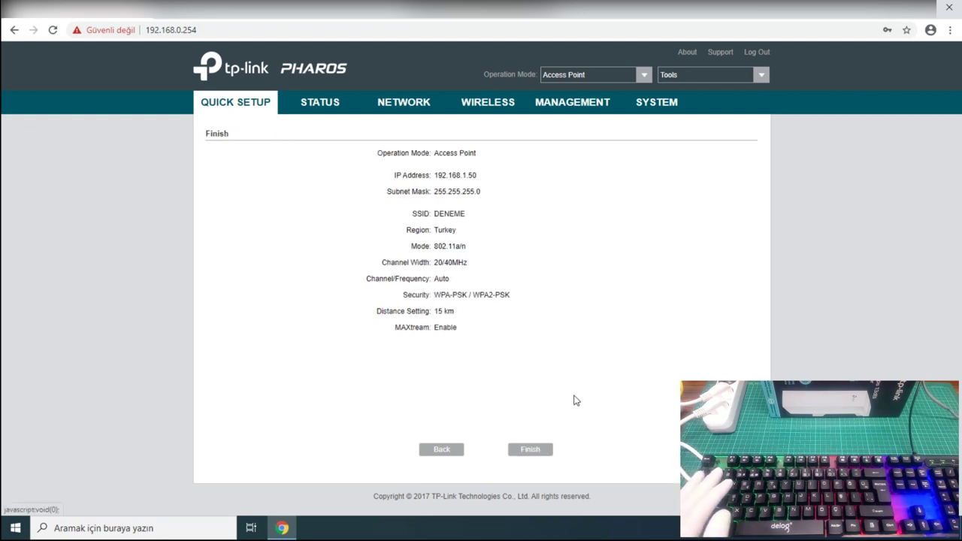
# Apply the quick setup with Finish and start a new browser window afterwards.
pyautogui.click(532, 449)
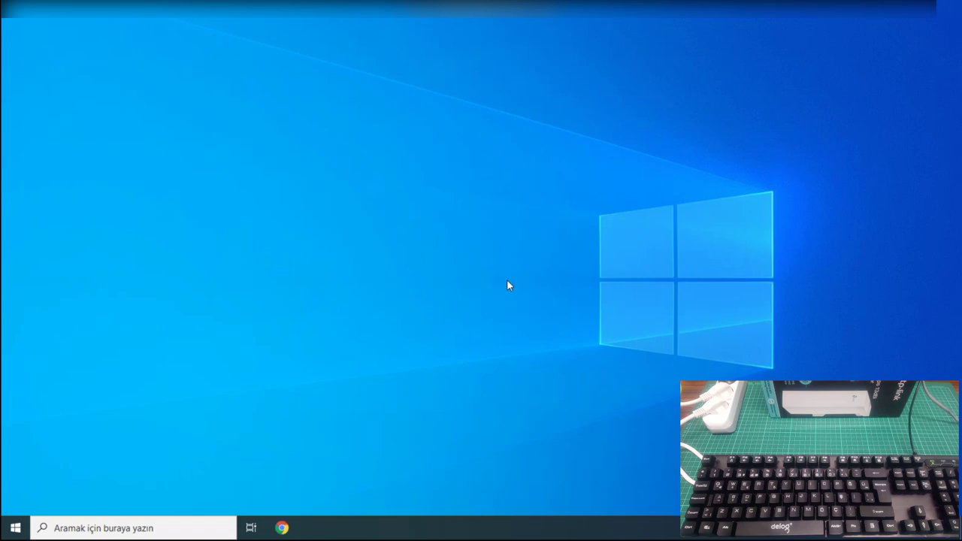
pyautogui.click(282, 527)
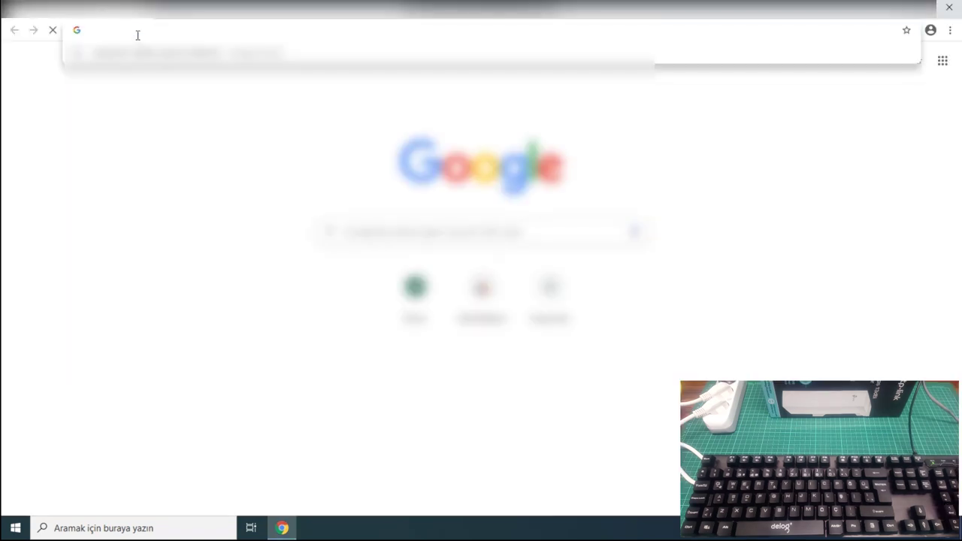
# Open 192.168.0.254 and enter the user name admin and the default password.
pyautogui.write('192.')
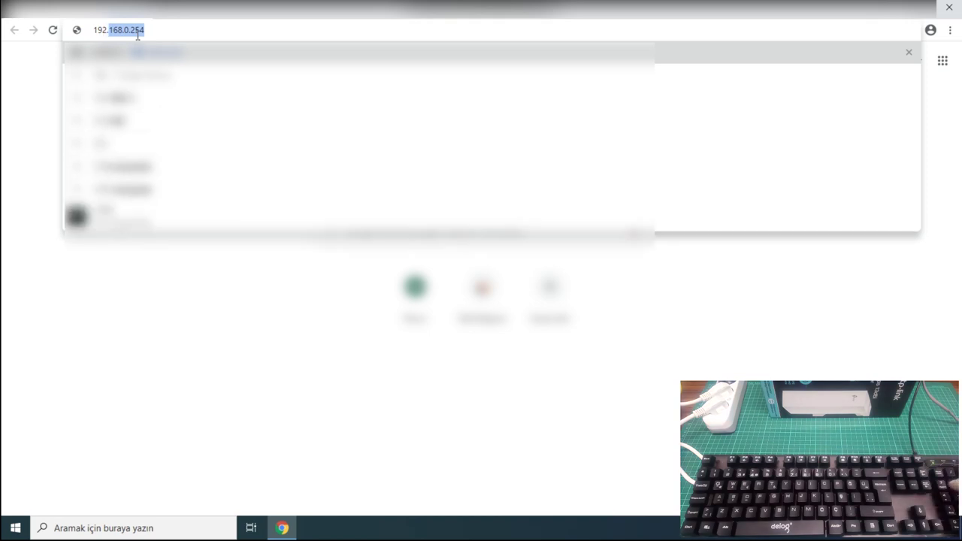
pyautogui.write('168.')
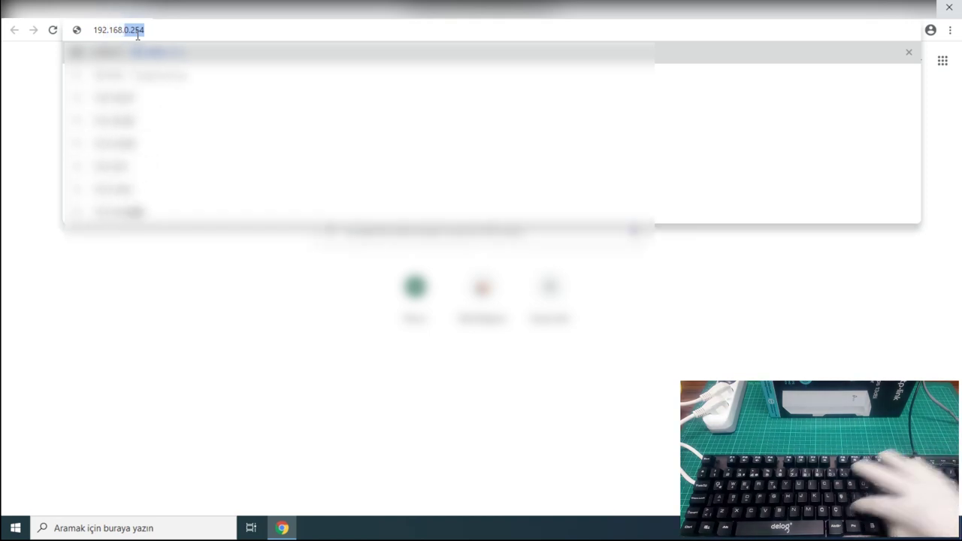
pyautogui.write('0.254')
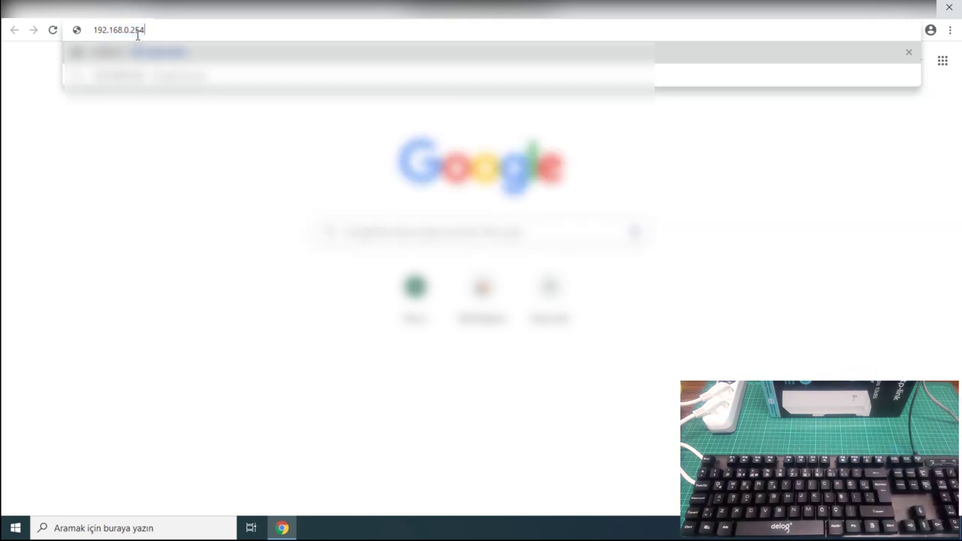
pyautogui.press('Return')
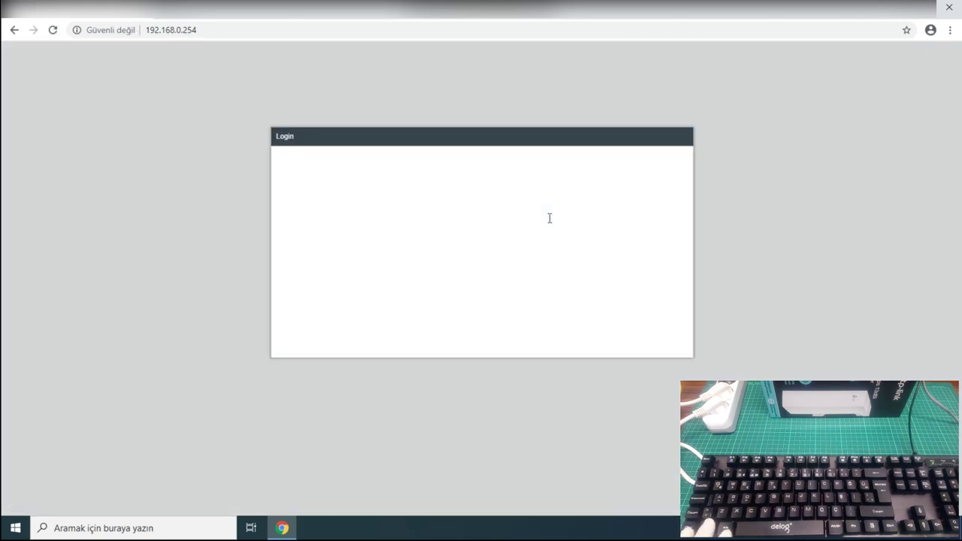
pyautogui.click(565, 172)
pyautogui.write('admin')
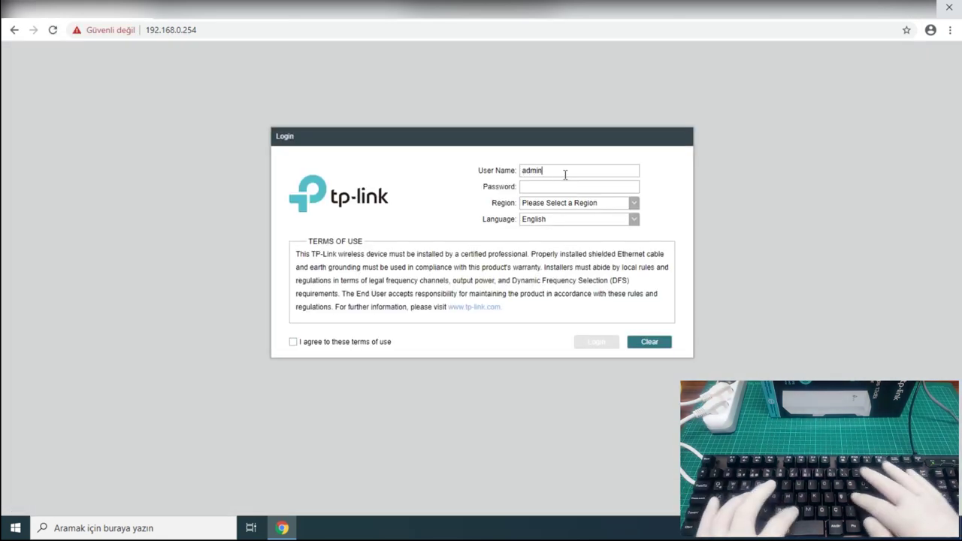
pyautogui.press('Tab')
pyautogui.write('admin')
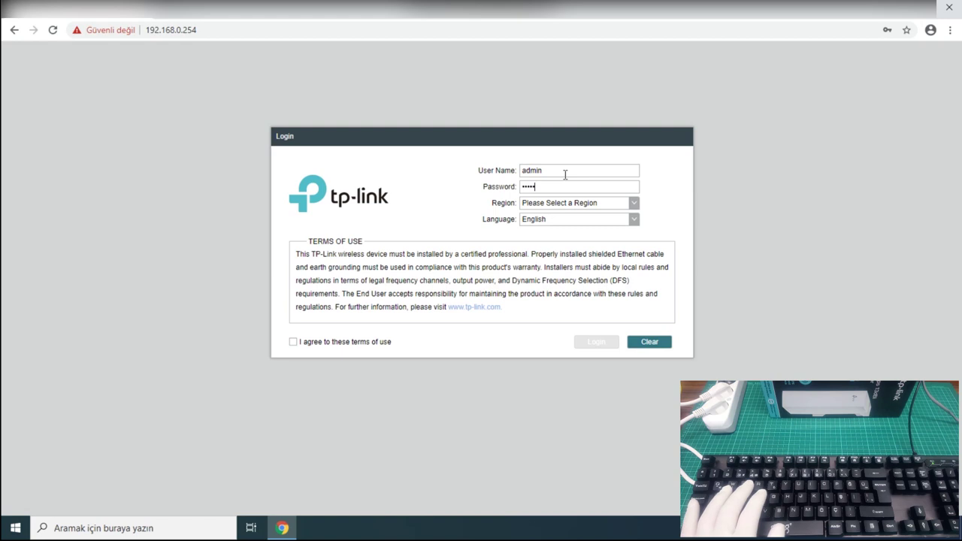
# Pick region Turkey, accept the terms of use and log in.
pyautogui.click(575, 202)
pyautogui.scroll(-10, 640, 240)
pyautogui.click(624, 222)
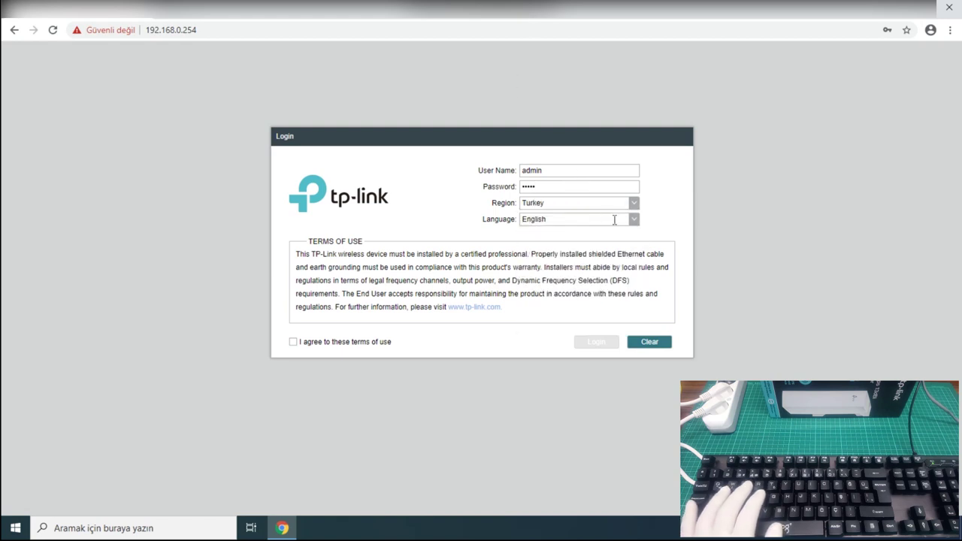
pyautogui.click(335, 344)
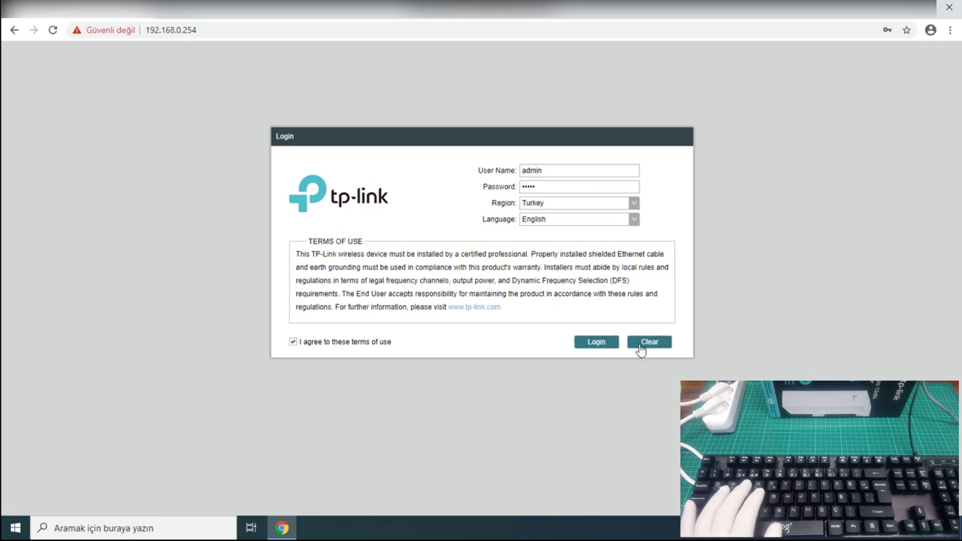
pyautogui.click(598, 343)
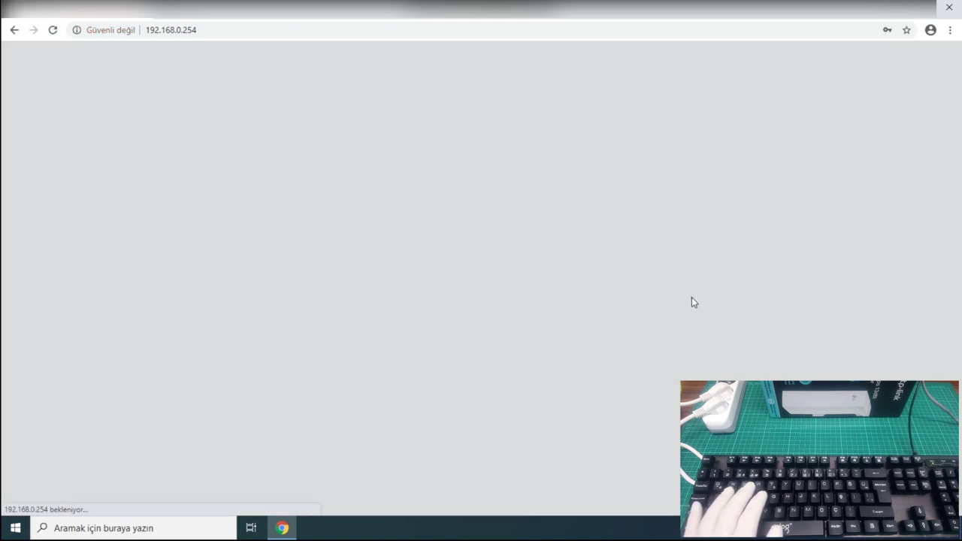
# Set new user name admin with a new password entered twice, then finish.
pyautogui.click(556, 210)
pyautogui.write('admin')
pyautogui.press('Tab')
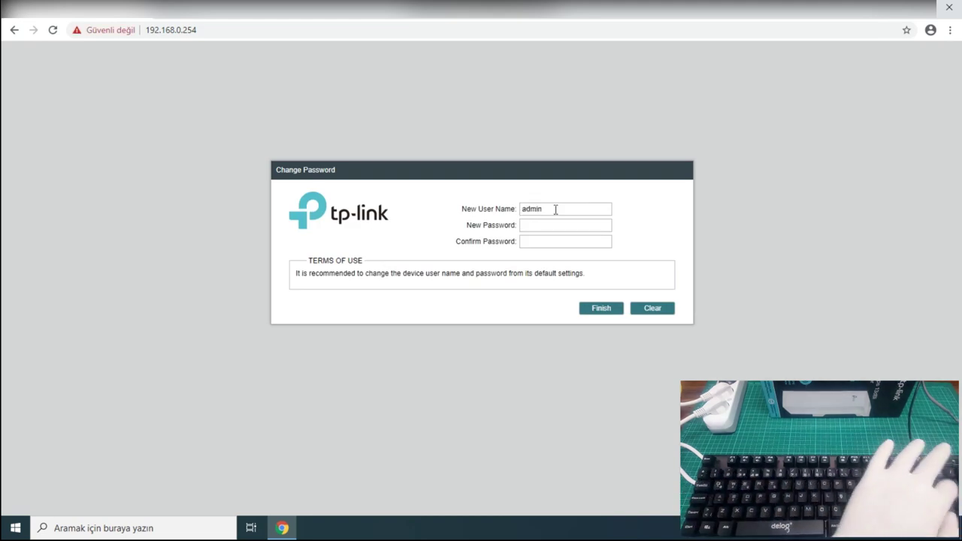
pyautogui.write('123456')
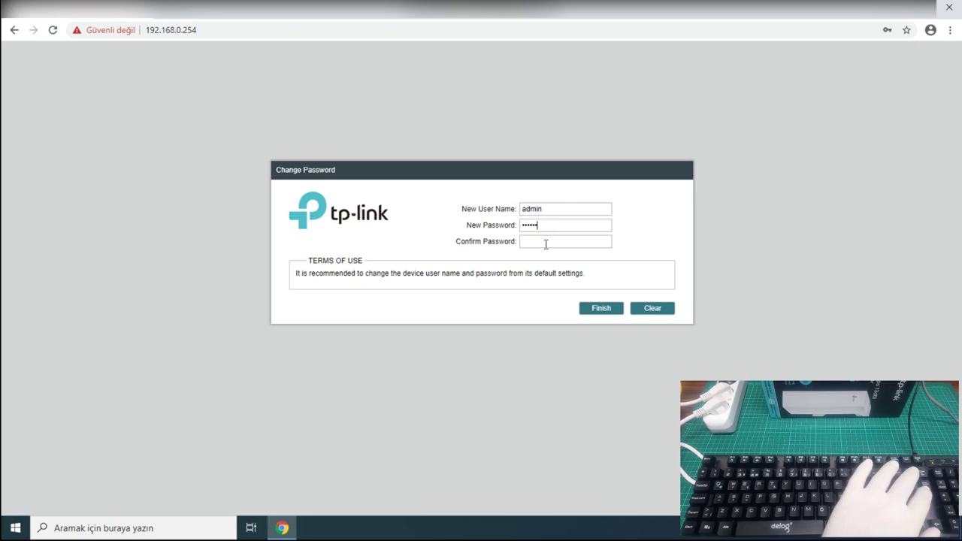
pyautogui.click(533, 249)
pyautogui.write('123456')
pyautogui.click(605, 308)
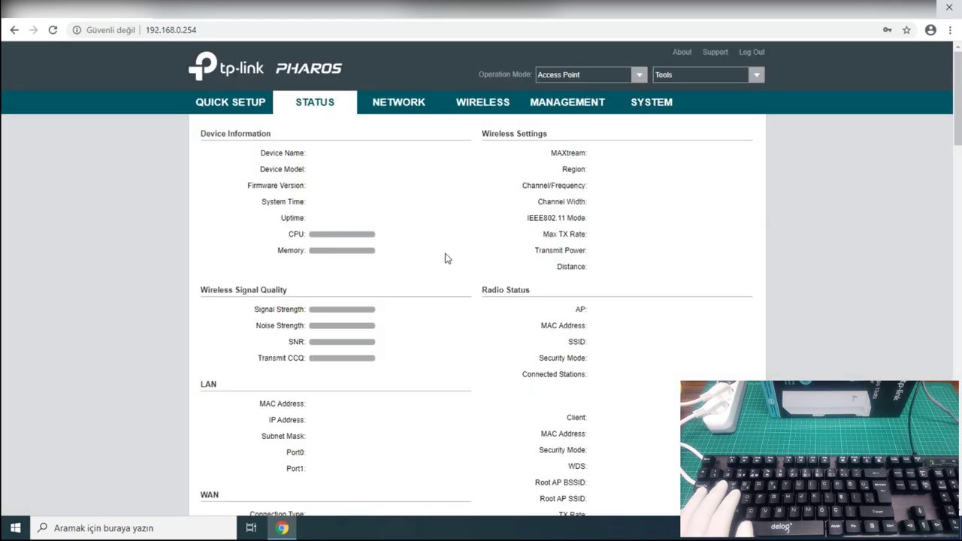
# Start Quick Setup with Client as the operation mode.
pyautogui.click(255, 112)
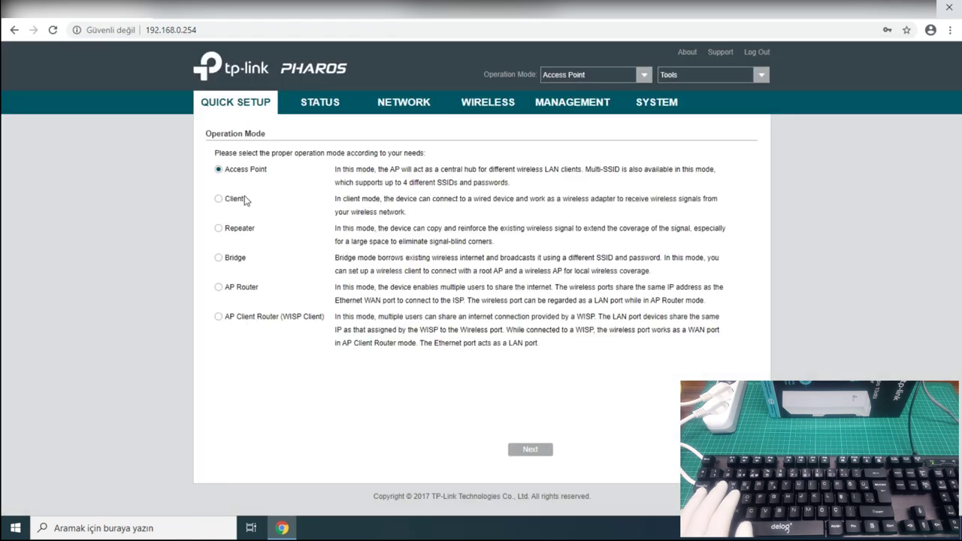
pyautogui.click(236, 207)
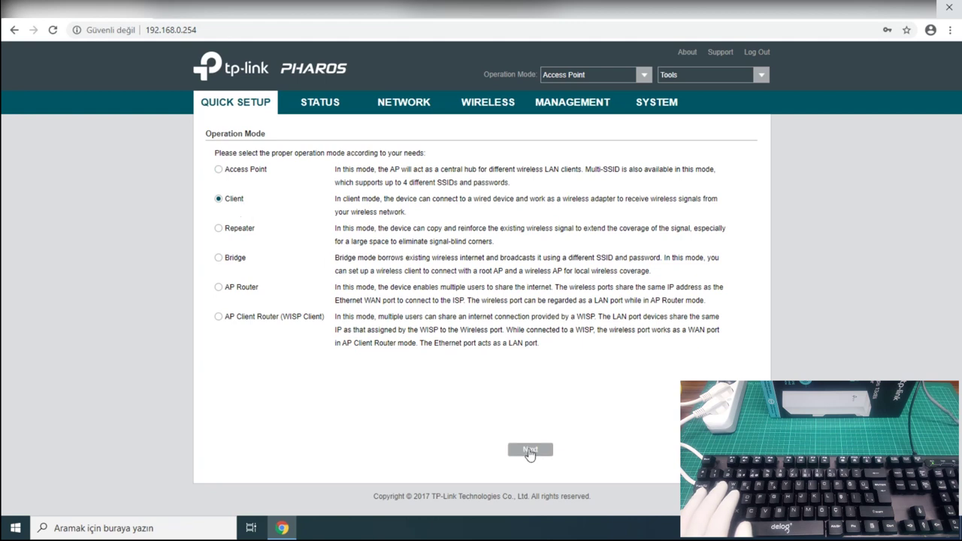
pyautogui.click(529, 450)
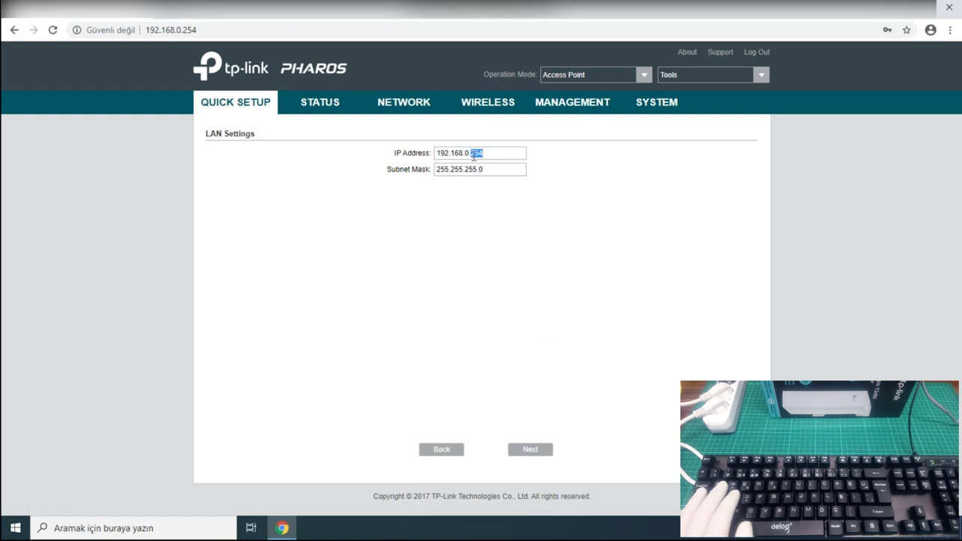
# Change the LAN IP to 192.168.1.51, continue, and scan for nearby wireless networks.
pyautogui.moveTo(470, 153); pyautogui.dragTo(466, 153)
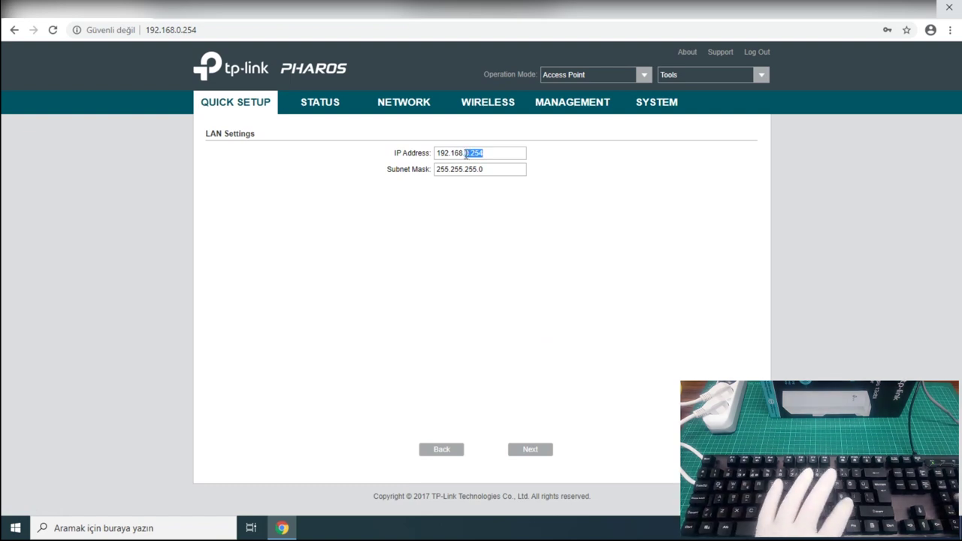
pyautogui.write('1.51')
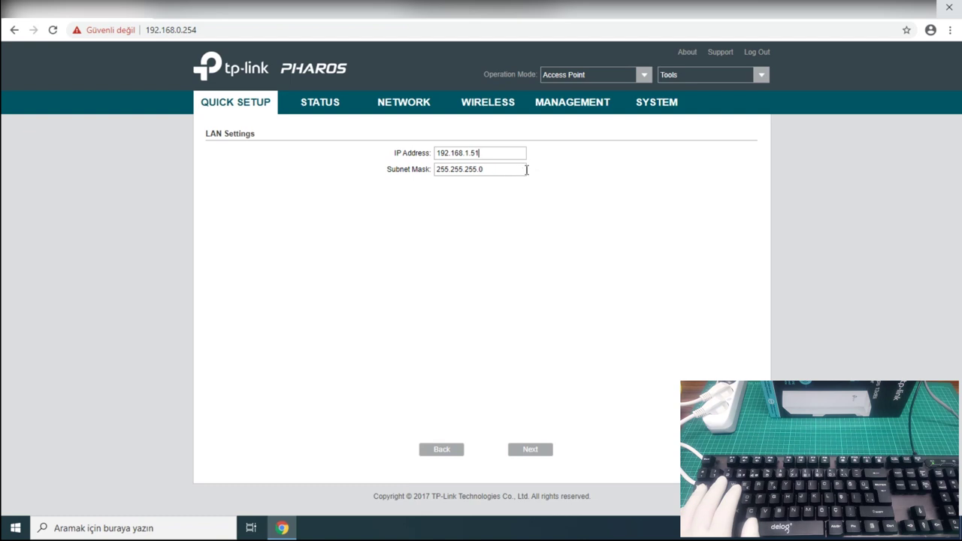
pyautogui.moveTo(519, 169); pyautogui.dragTo(203, 187)
pyautogui.click(532, 449)
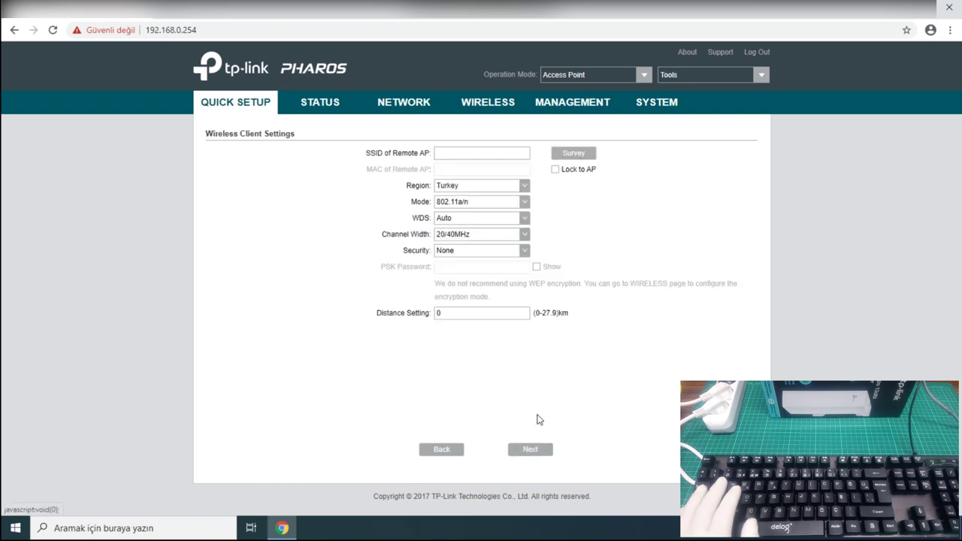
pyautogui.click(589, 154)
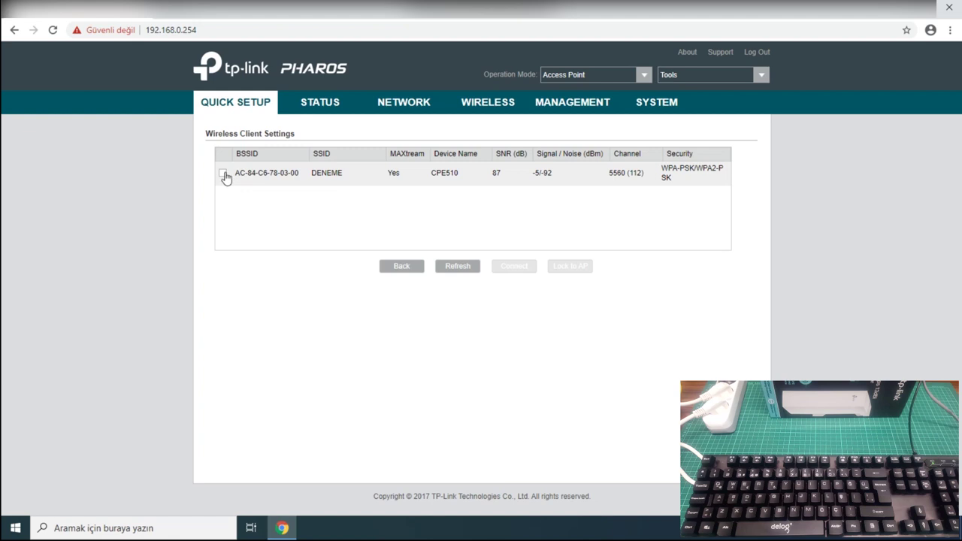
# Connect the client to the surveyed DENEME network using its WPA password, 15 km distance, and finish.
pyautogui.click(223, 176)
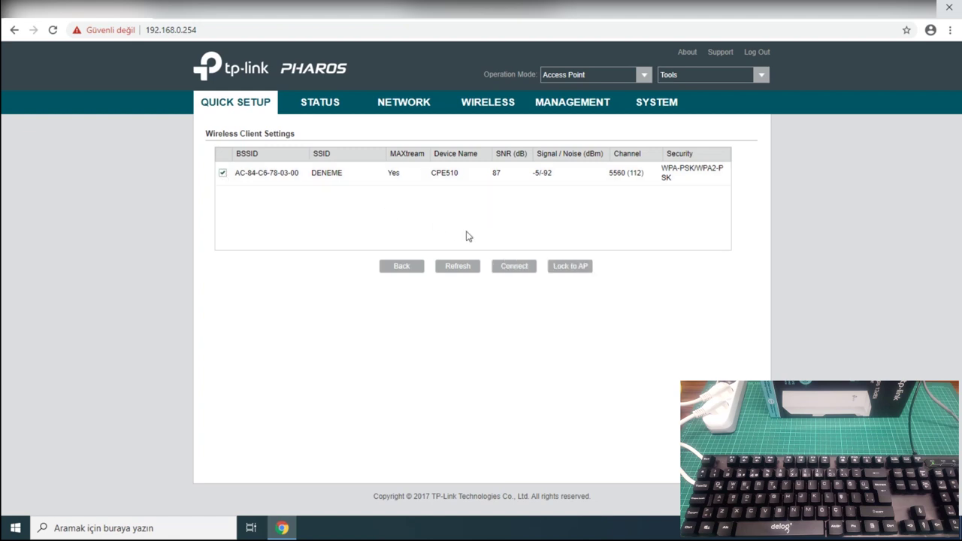
pyautogui.click(523, 267)
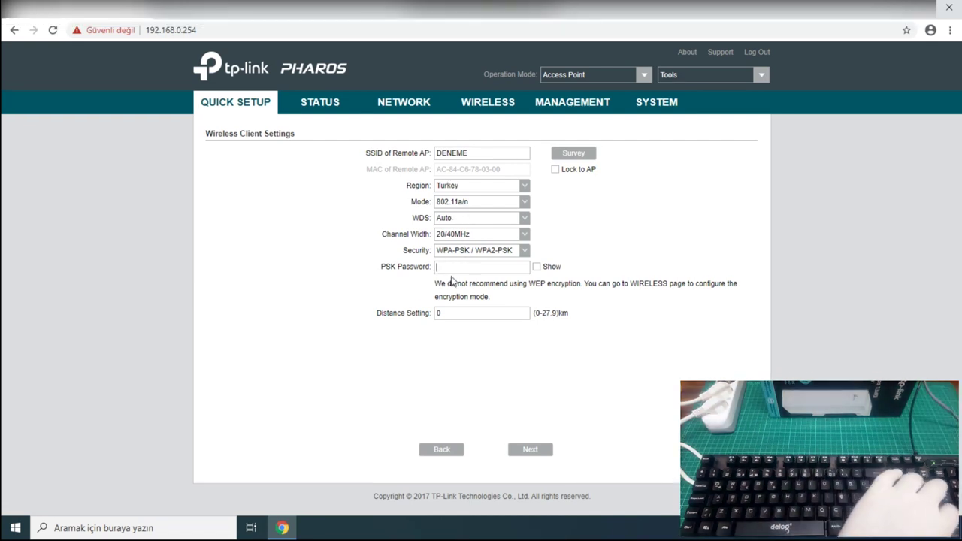
pyautogui.write('1234')
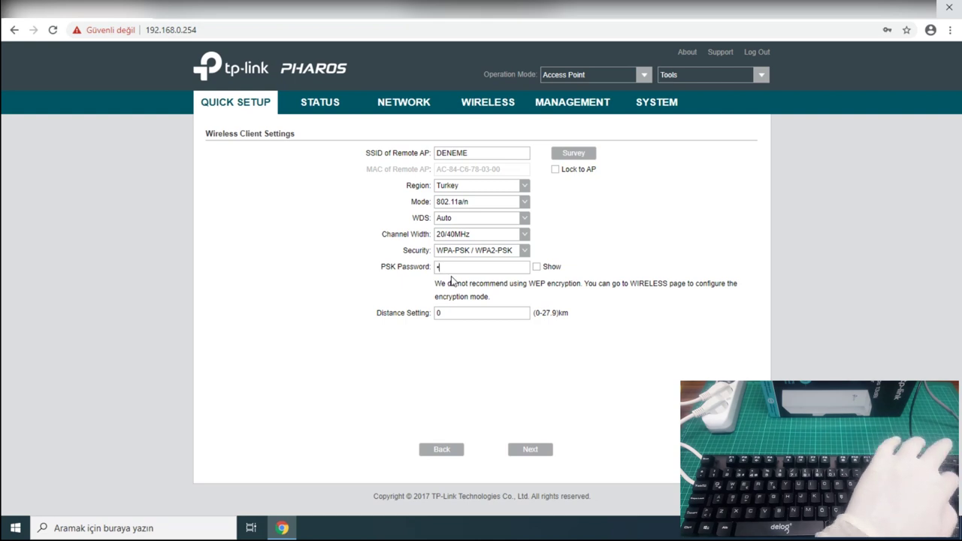
pyautogui.write('5678')
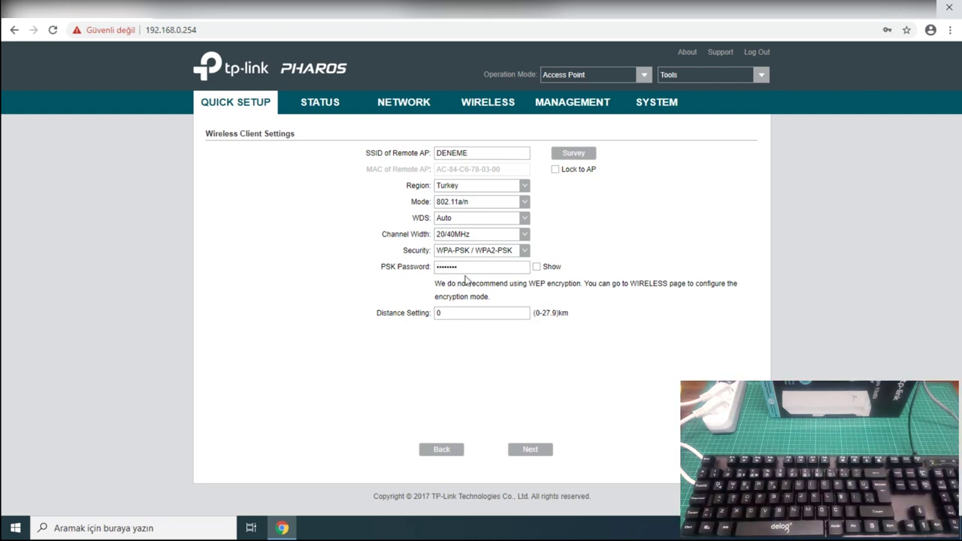
pyautogui.press('Tab')
pyautogui.press('Tab')
pyautogui.write('15')
pyautogui.click(532, 449)
pyautogui.click(532, 448)
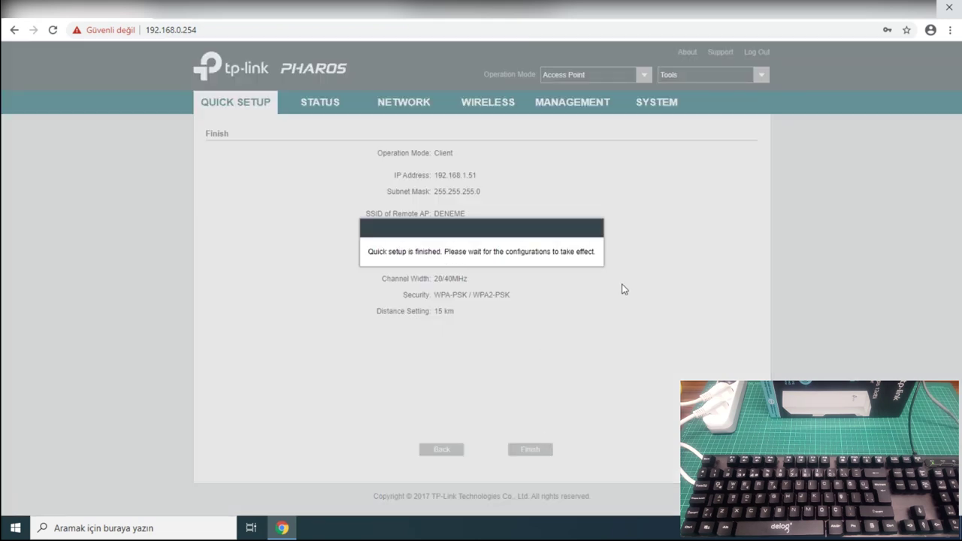